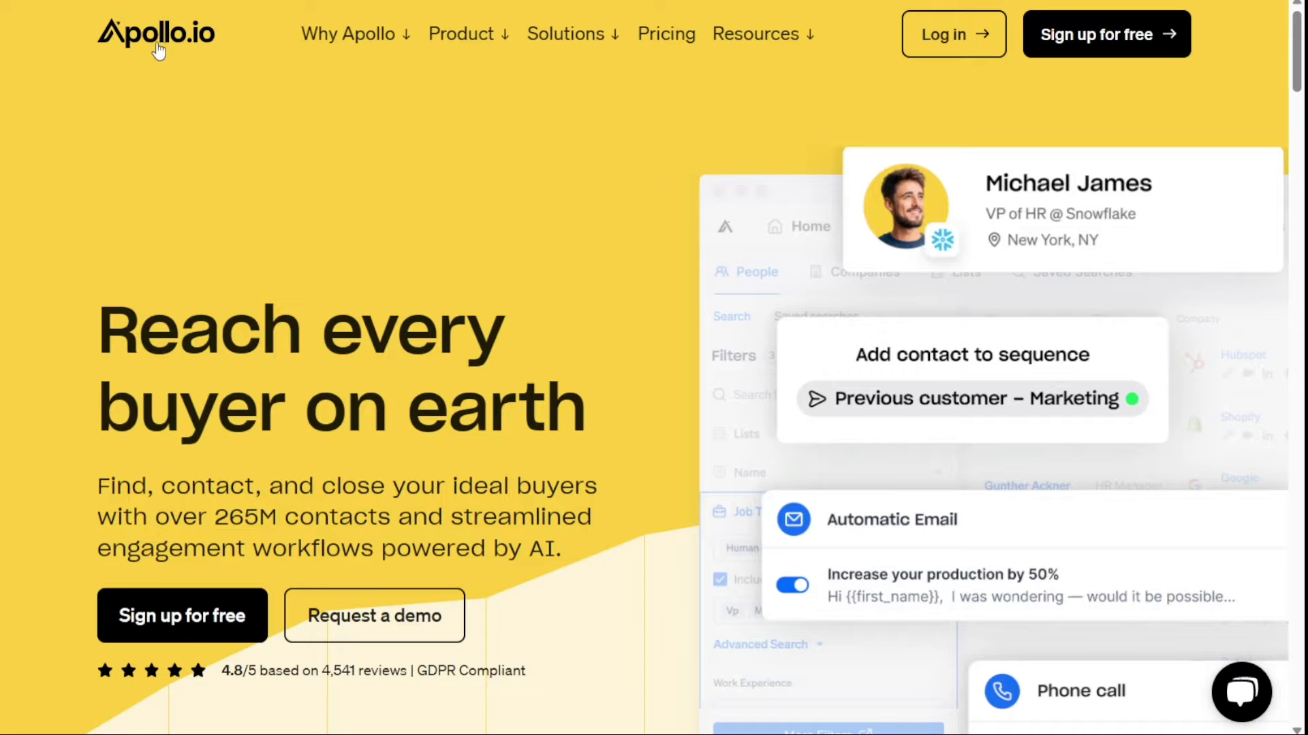
Enter the logged-in Apollo.io Home onboarding dashboard from the landing page logo.
click(192, 31)
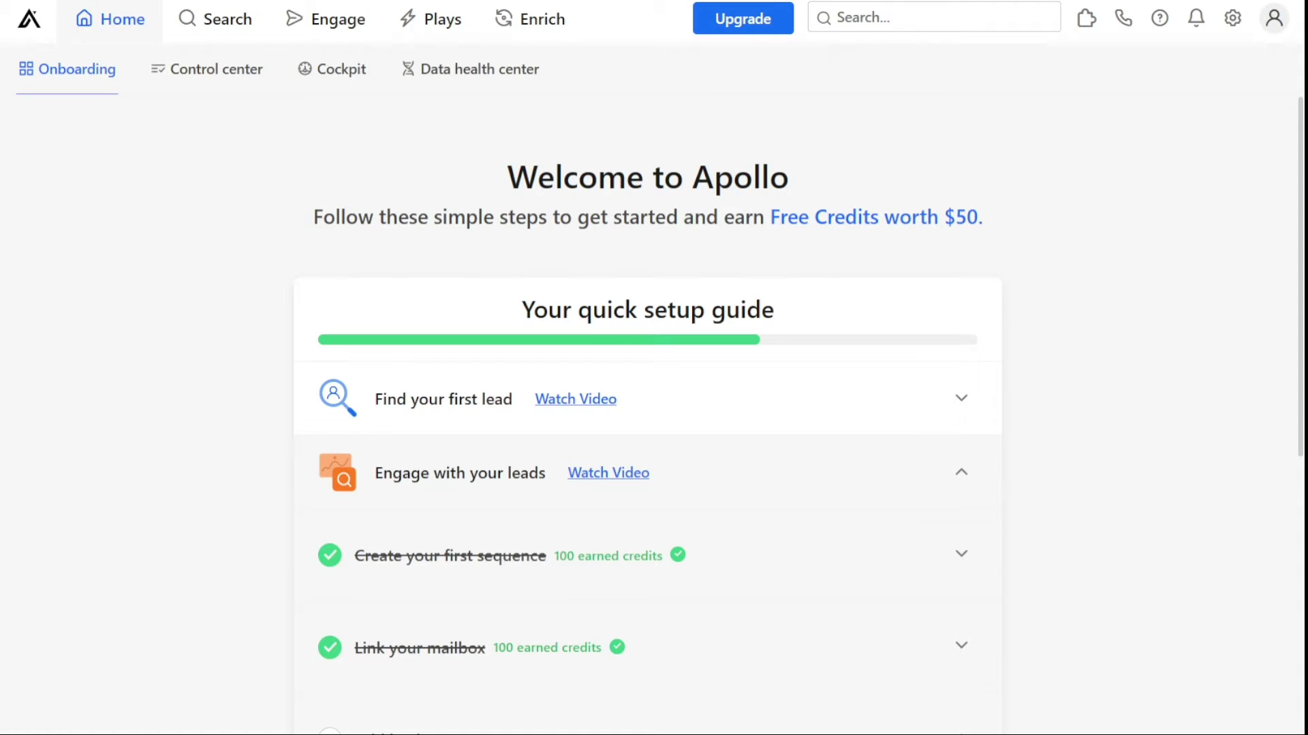
click(191, 22)
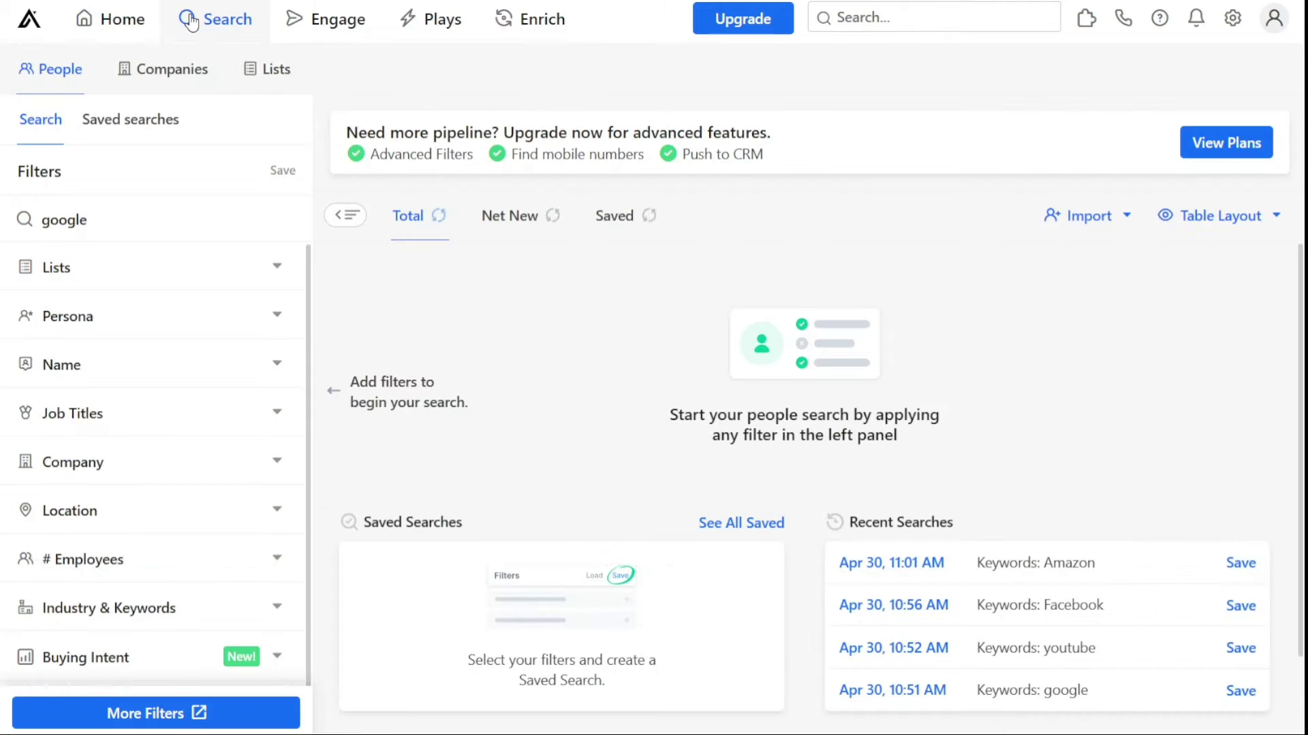
double_click(92, 221)
text(Faceboo)
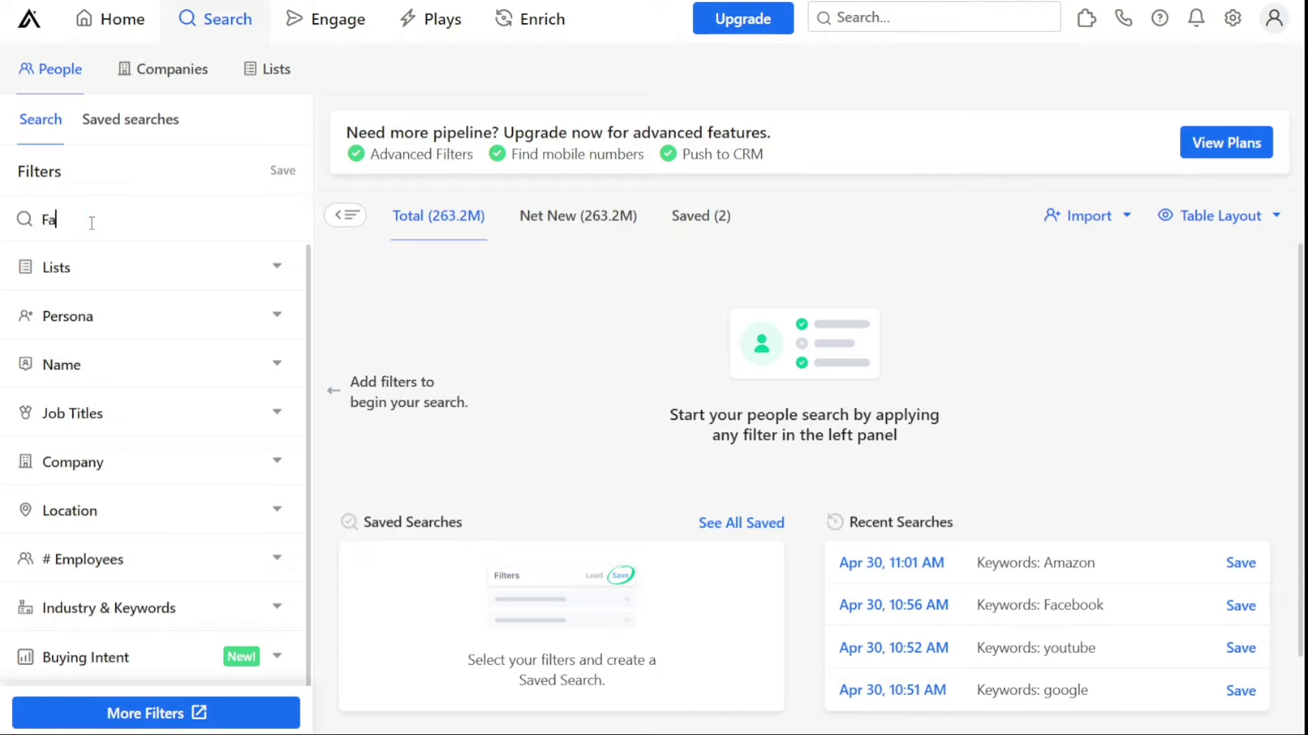
text(k)
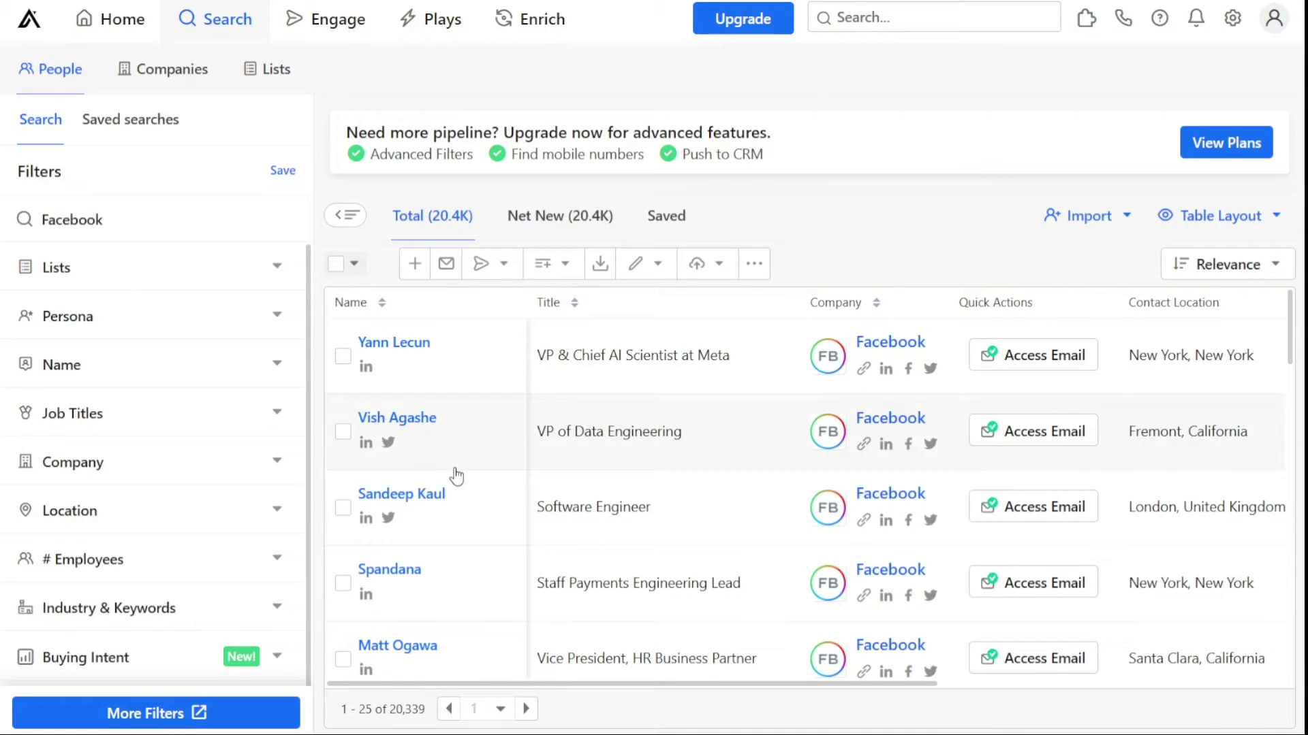
click(342, 357)
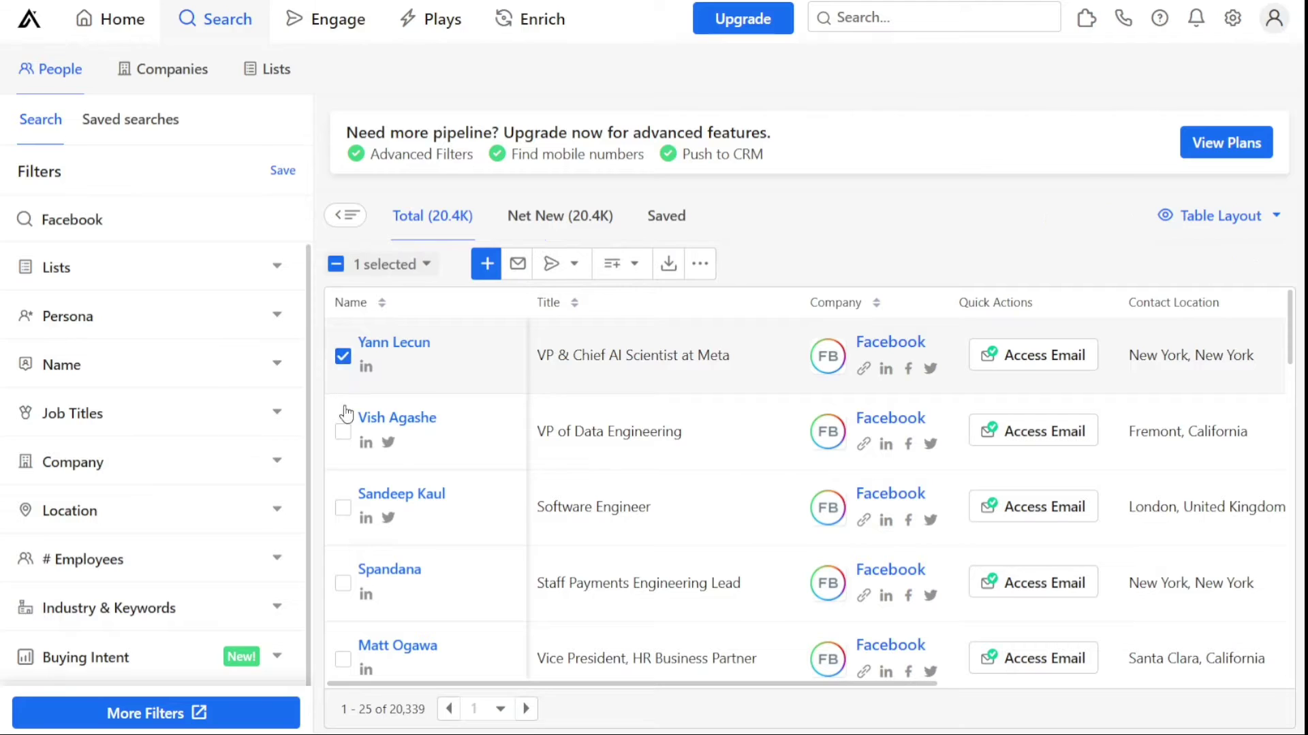
click(343, 434)
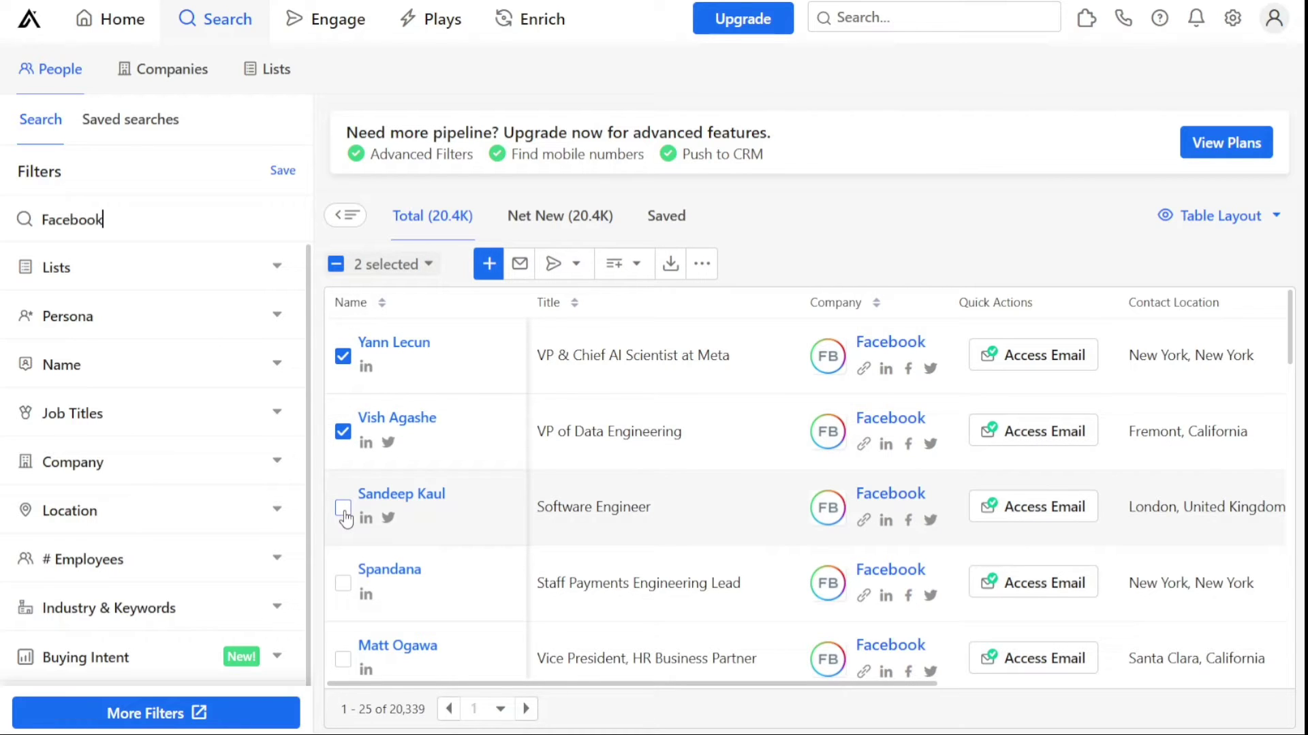
click(343, 510)
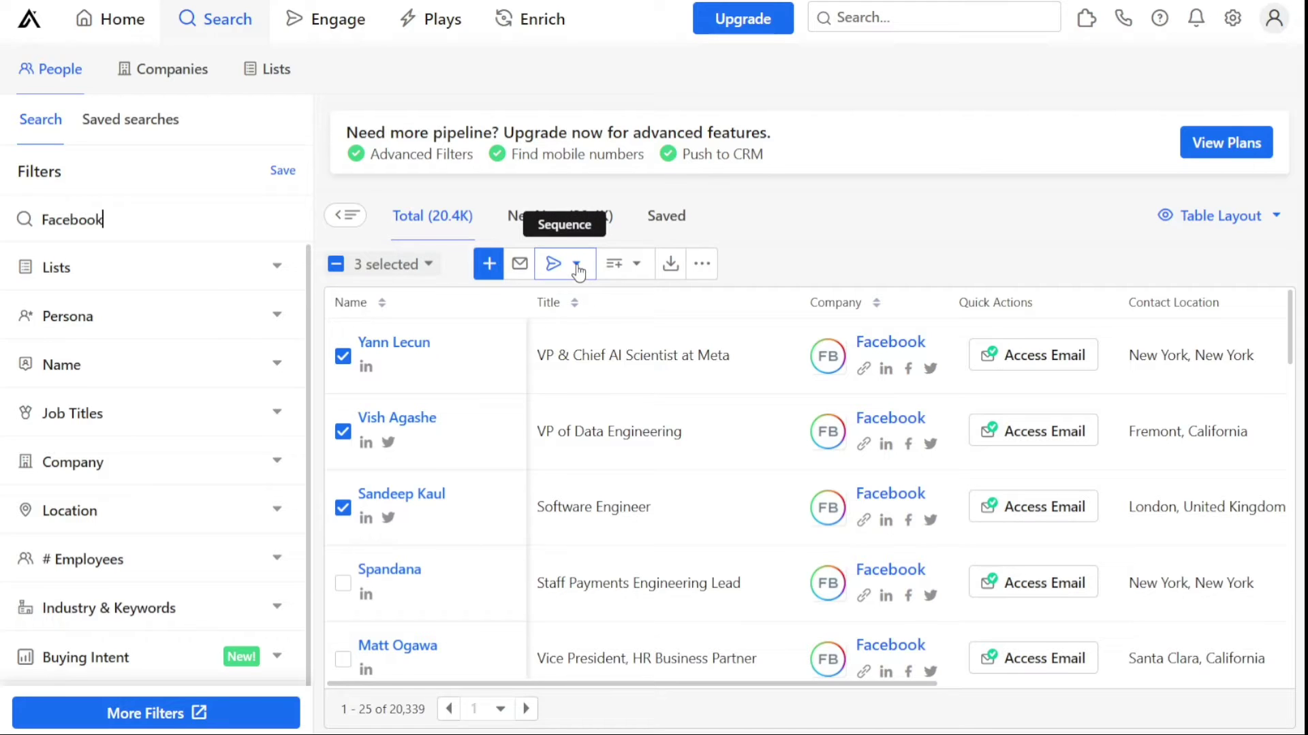
click(642, 271)
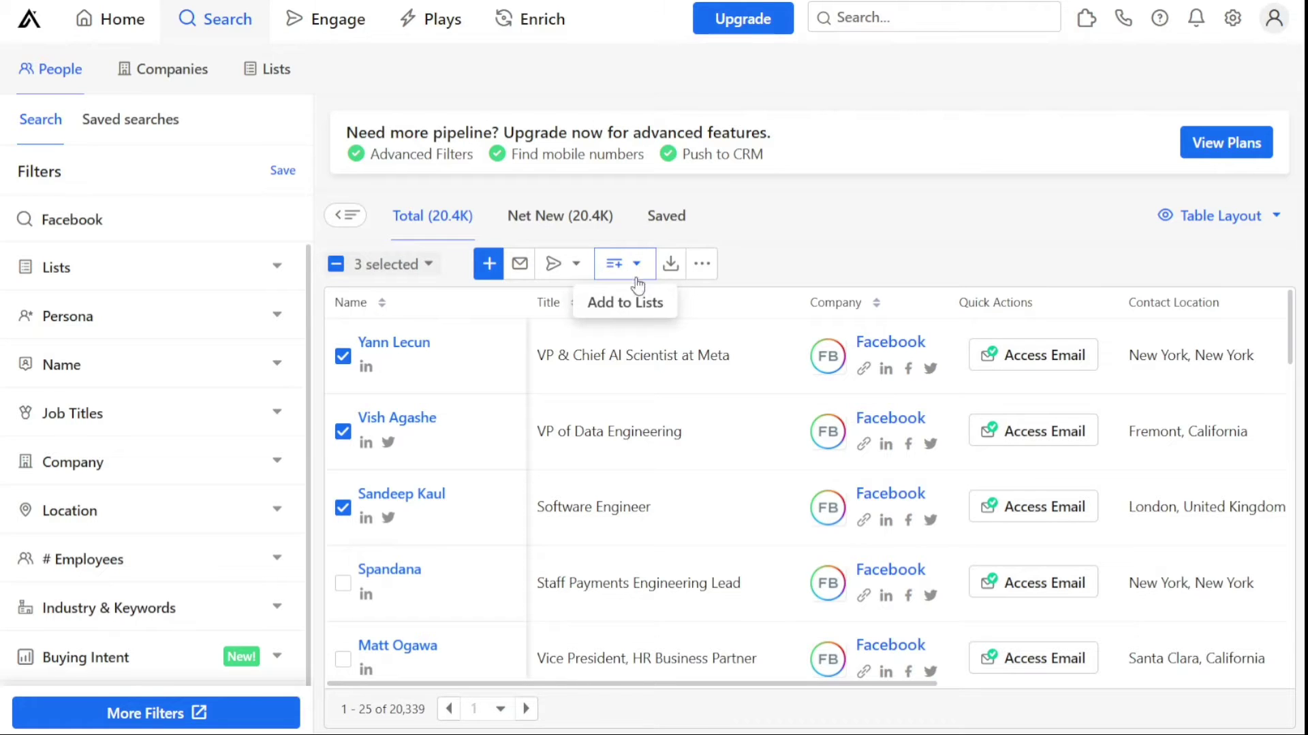
click(837, 258)
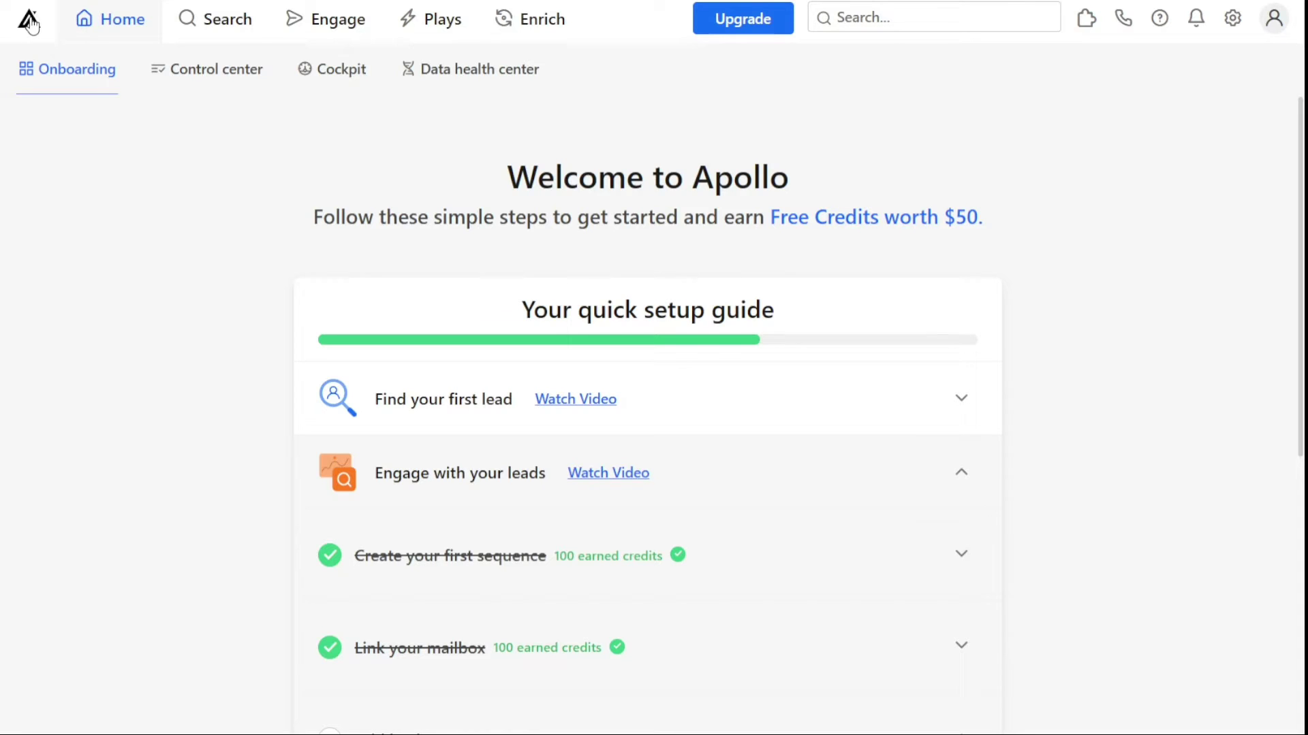
View the Enrichment overview, then return to the Home onboarding page.
mouse_move(215, 27)
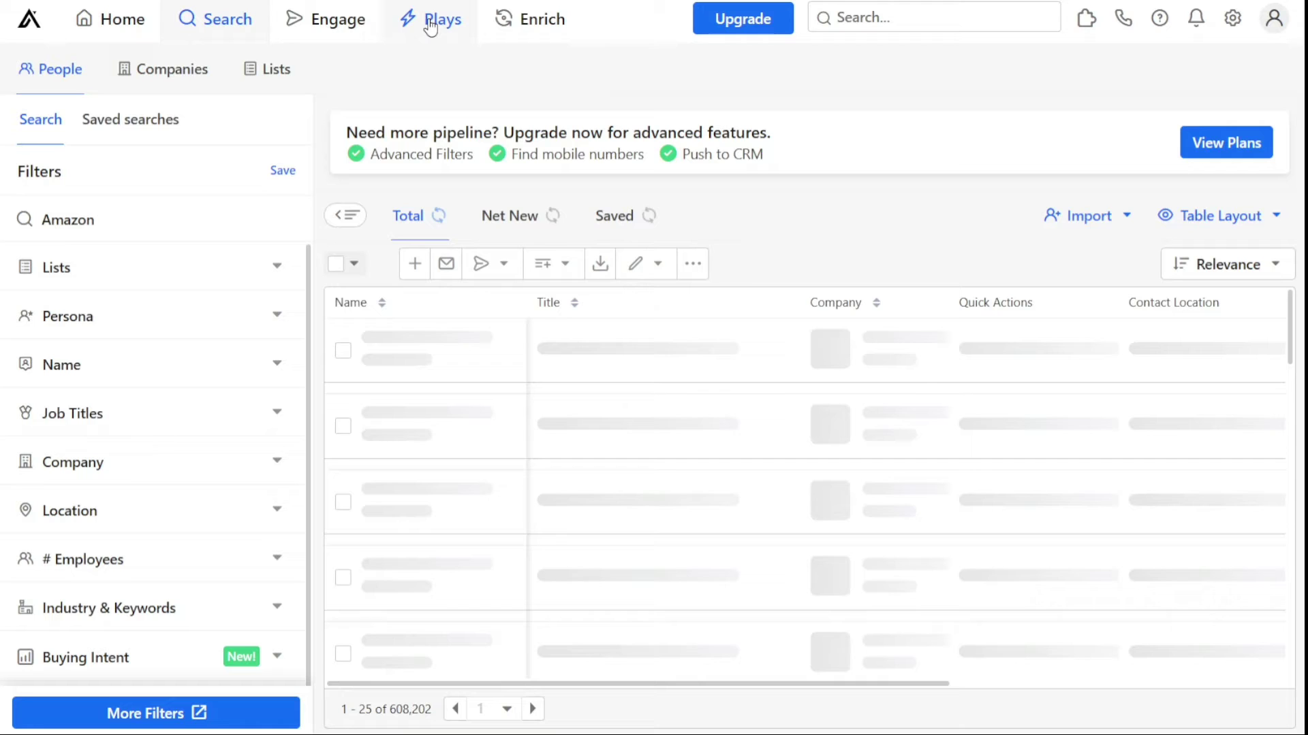
click(523, 27)
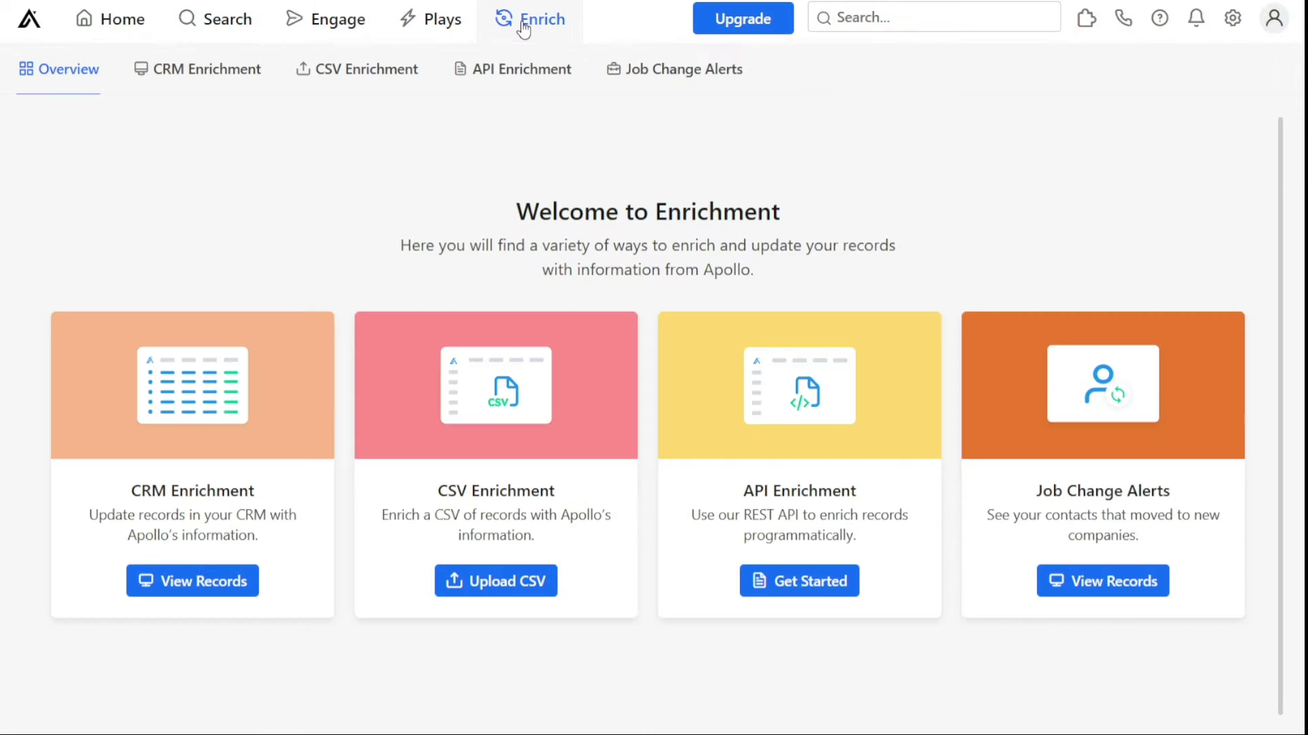
click(93, 27)
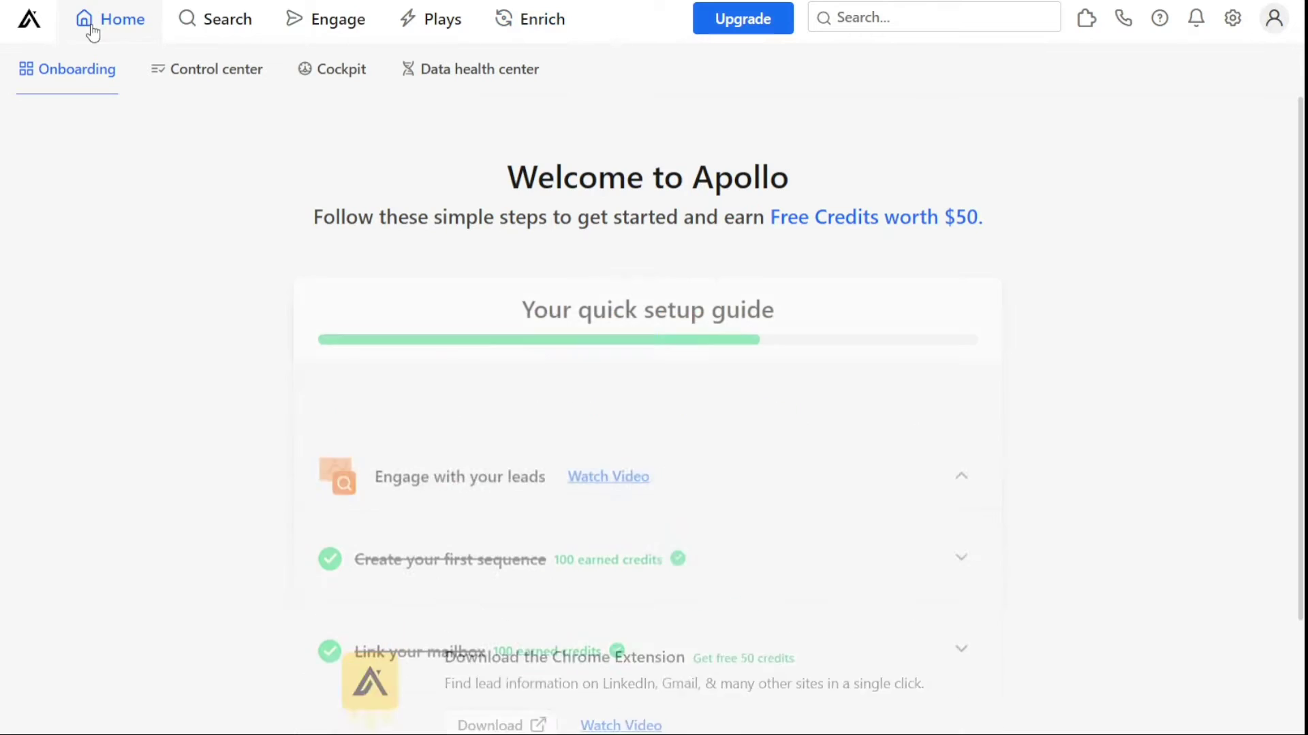
Look through the Control center and Cockpit, then open the Data health center with its welcome dismissed via Later.
click(205, 80)
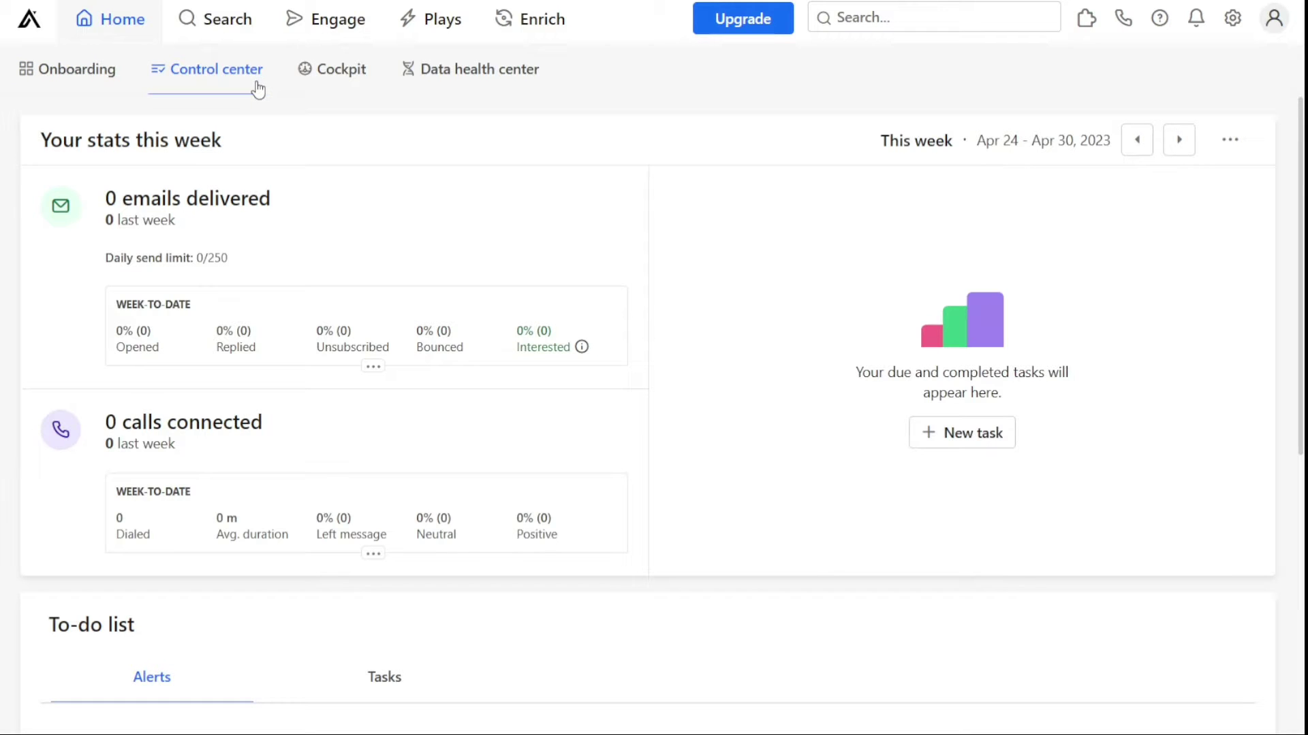
click(323, 81)
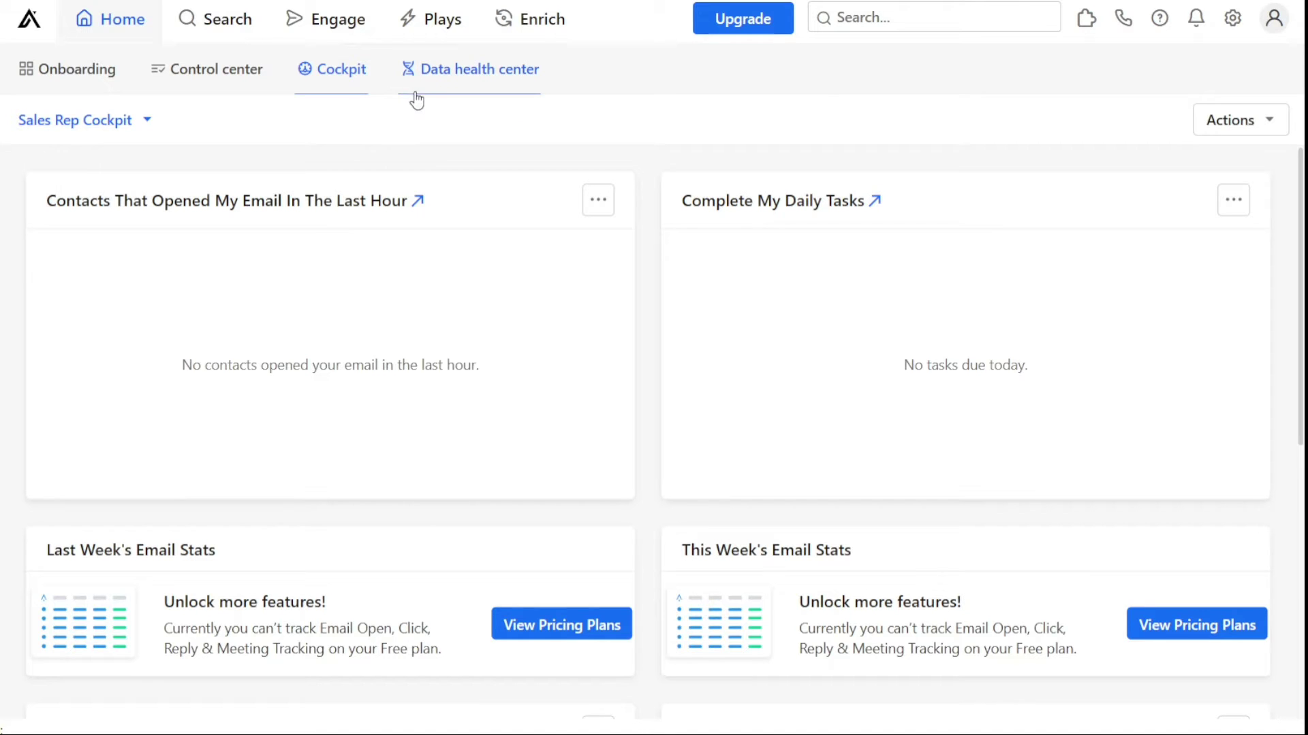
click(460, 86)
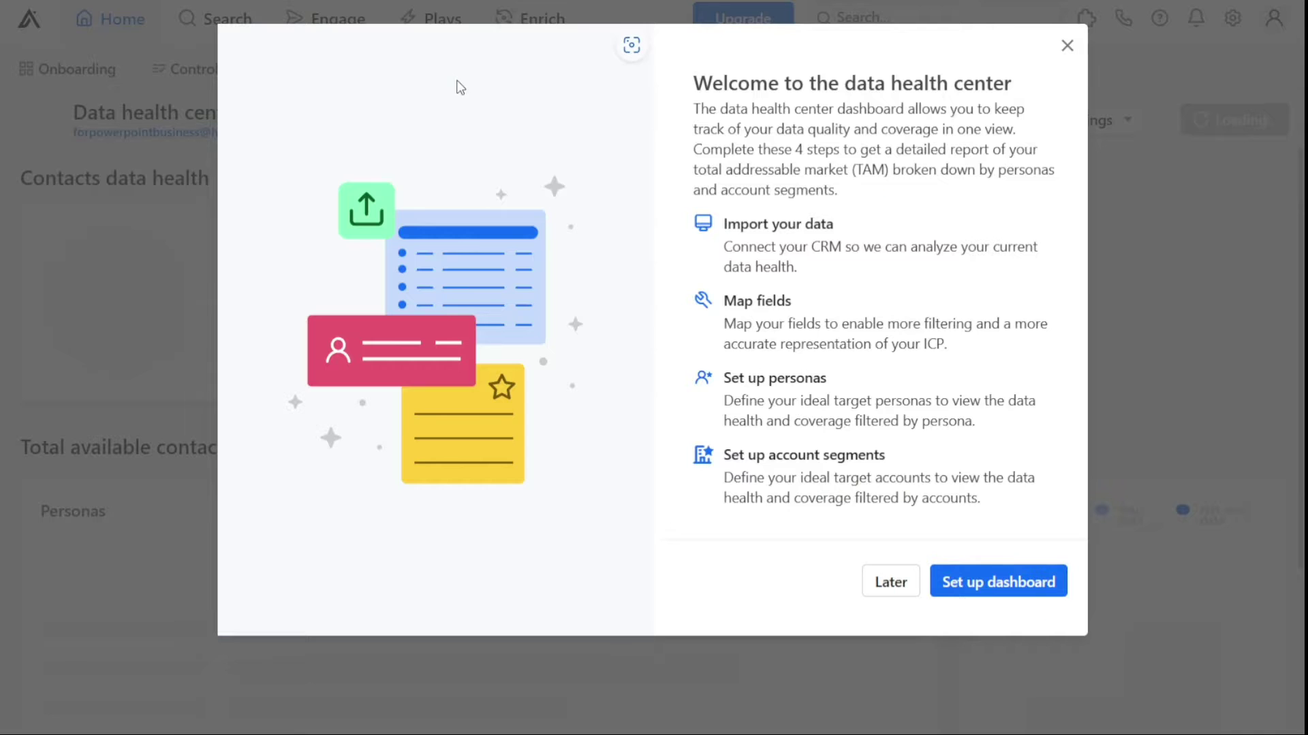
click(887, 582)
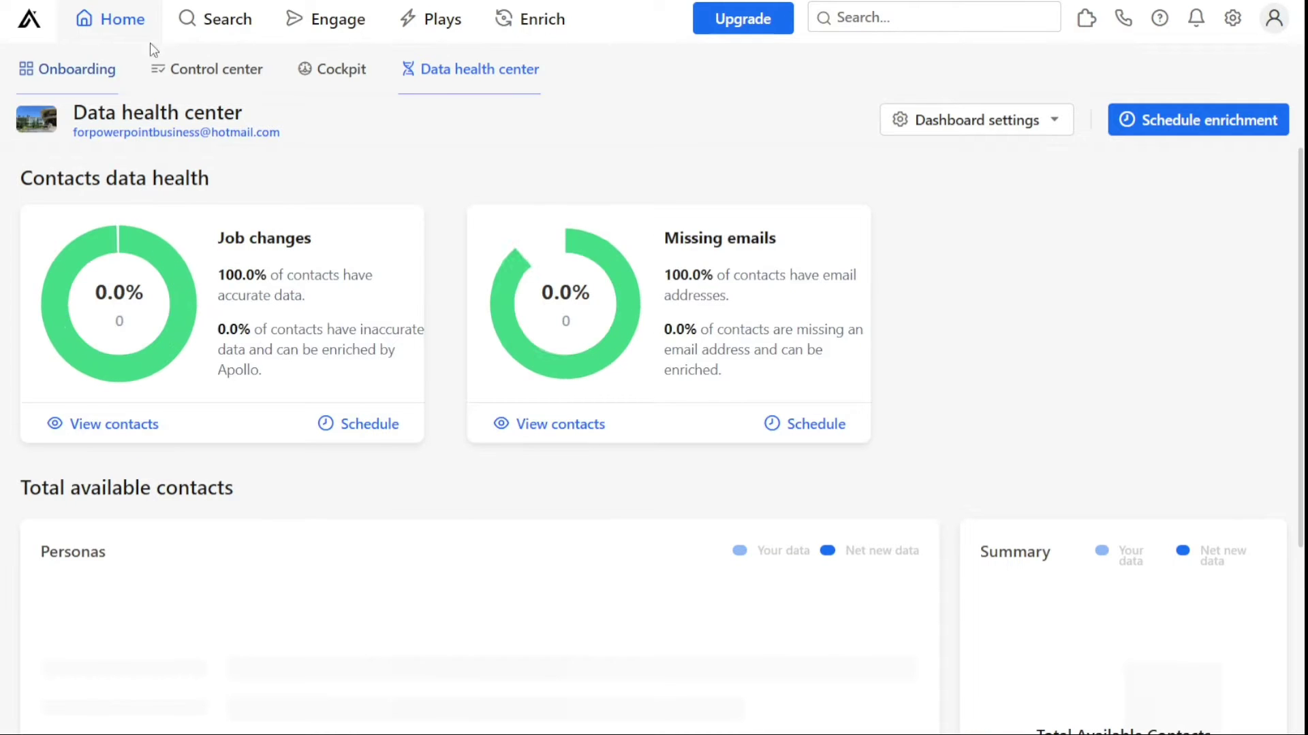
Go from People search to Engage's Sequences tab listing MyFirstSequence.
mouse_move(239, 32)
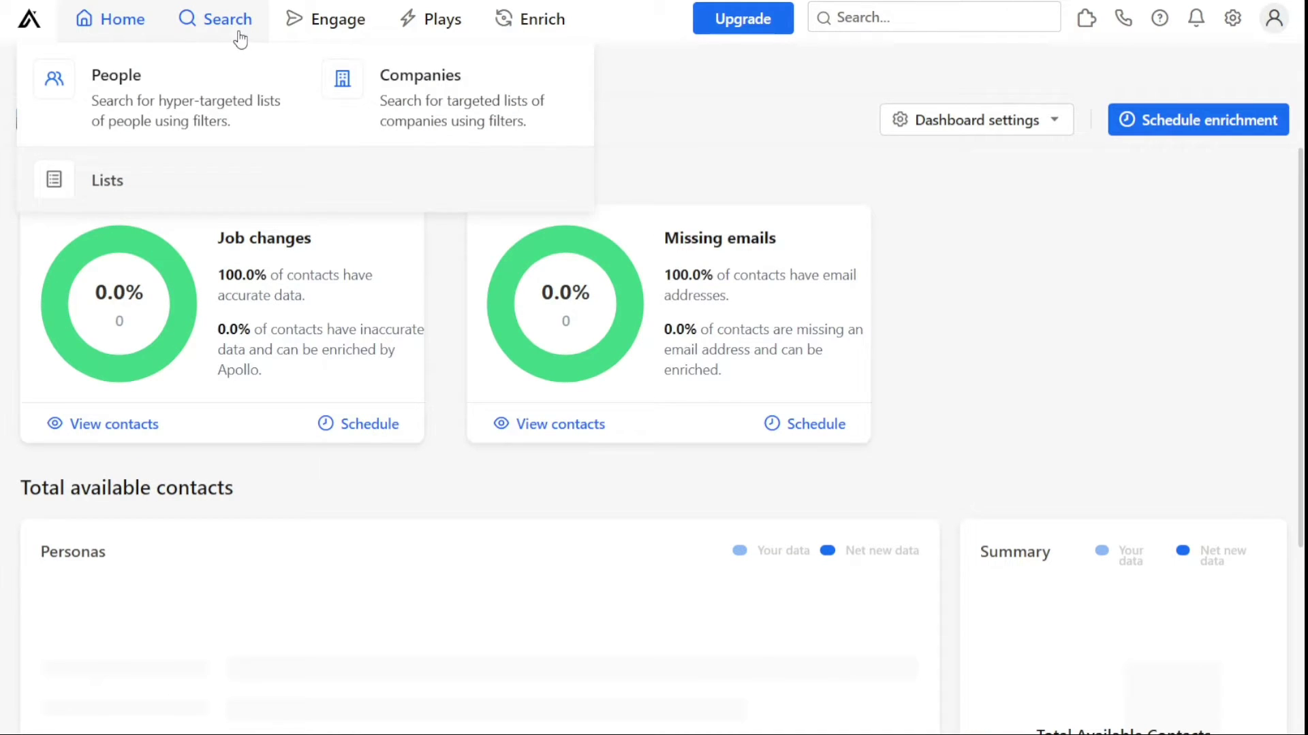
click(240, 38)
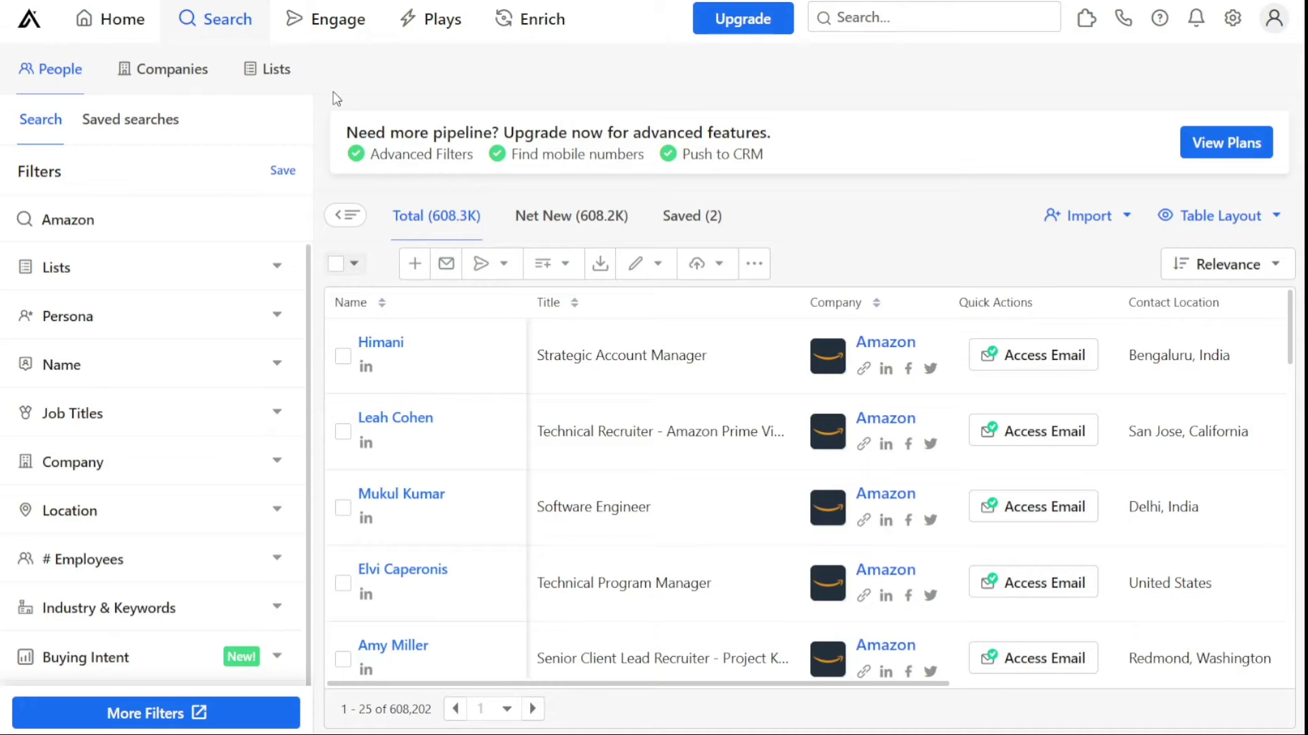
click(330, 27)
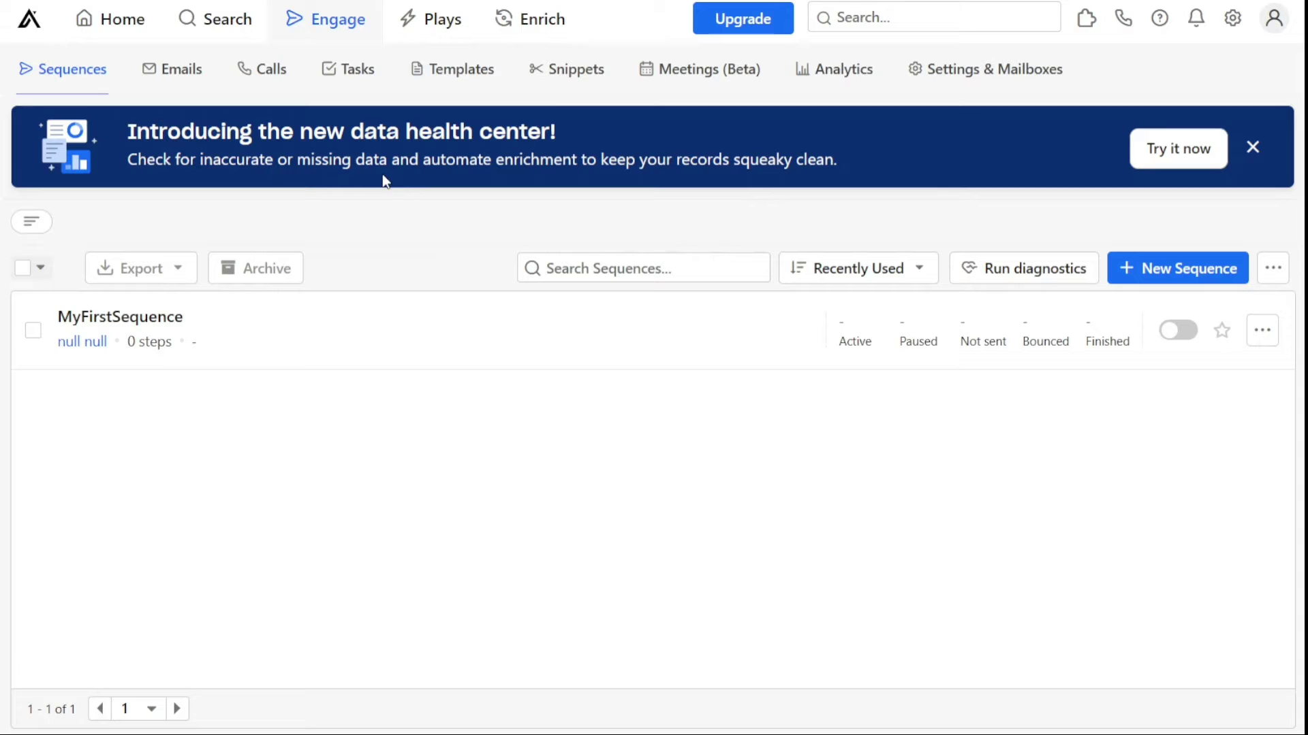
Show the Plays page with its play templates and no plays created.
click(410, 16)
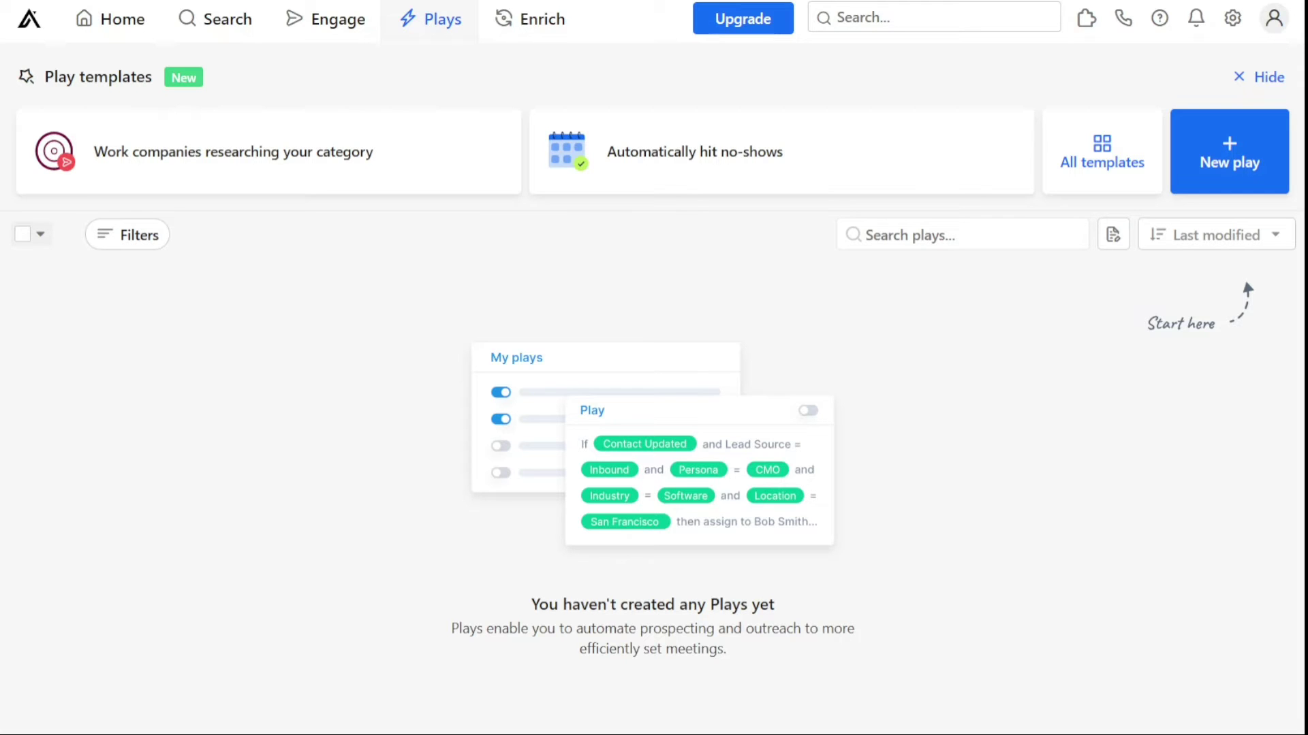
Review the Enrichment overview, then go back to Home's quick setup guide.
click(534, 20)
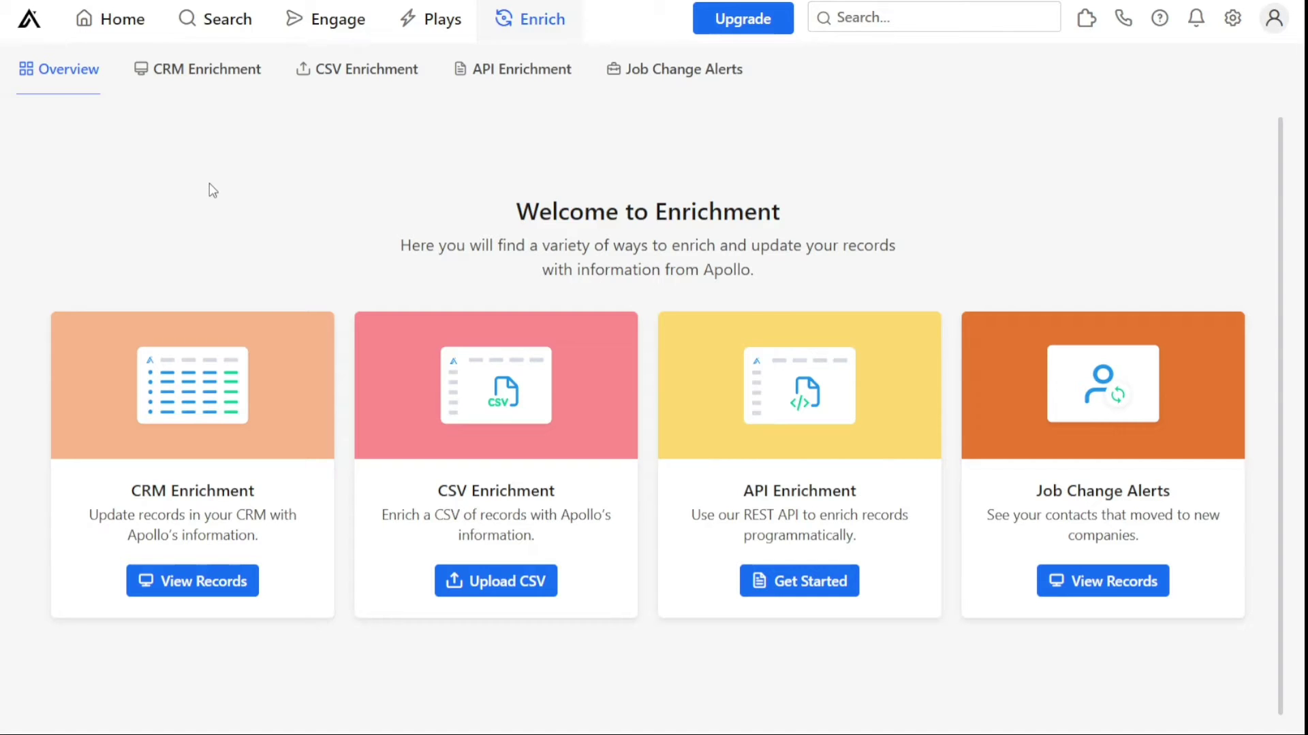
click(111, 19)
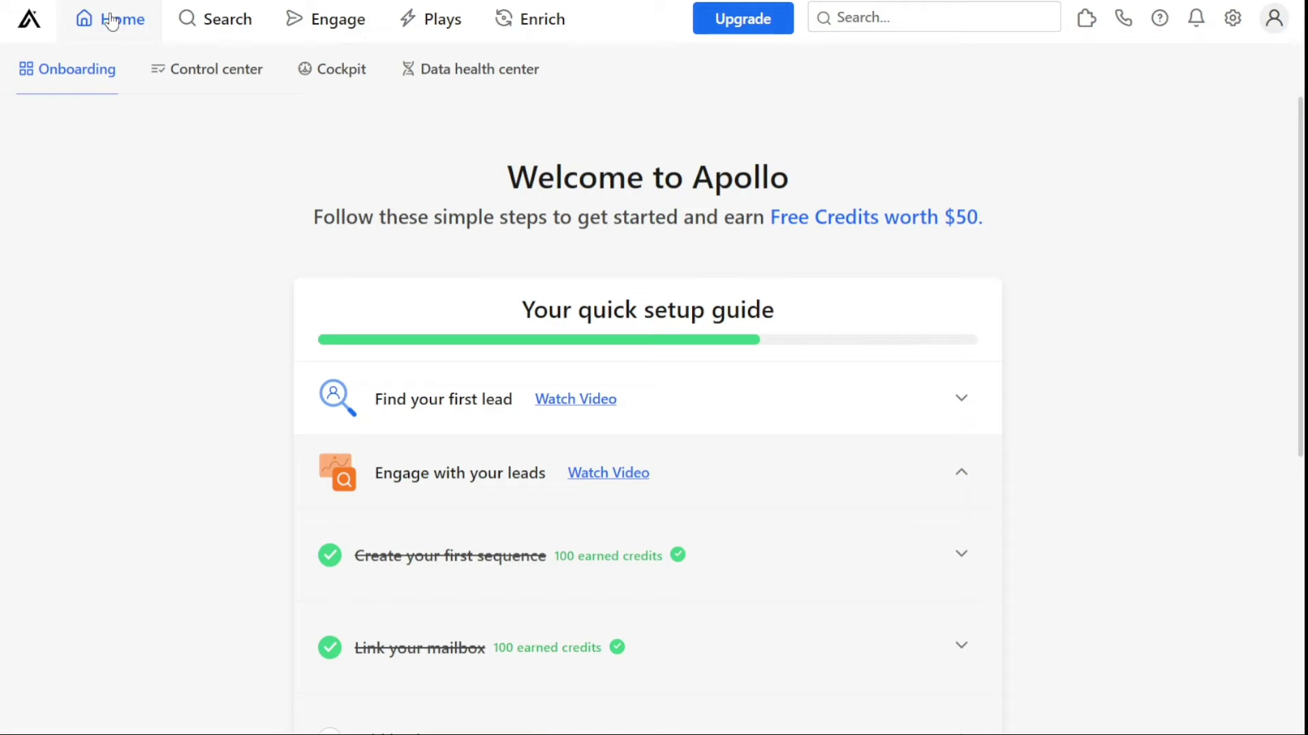
Search people with the keyword Google instead of Amazon, then open the empty My people lists.
mouse_move(211, 27)
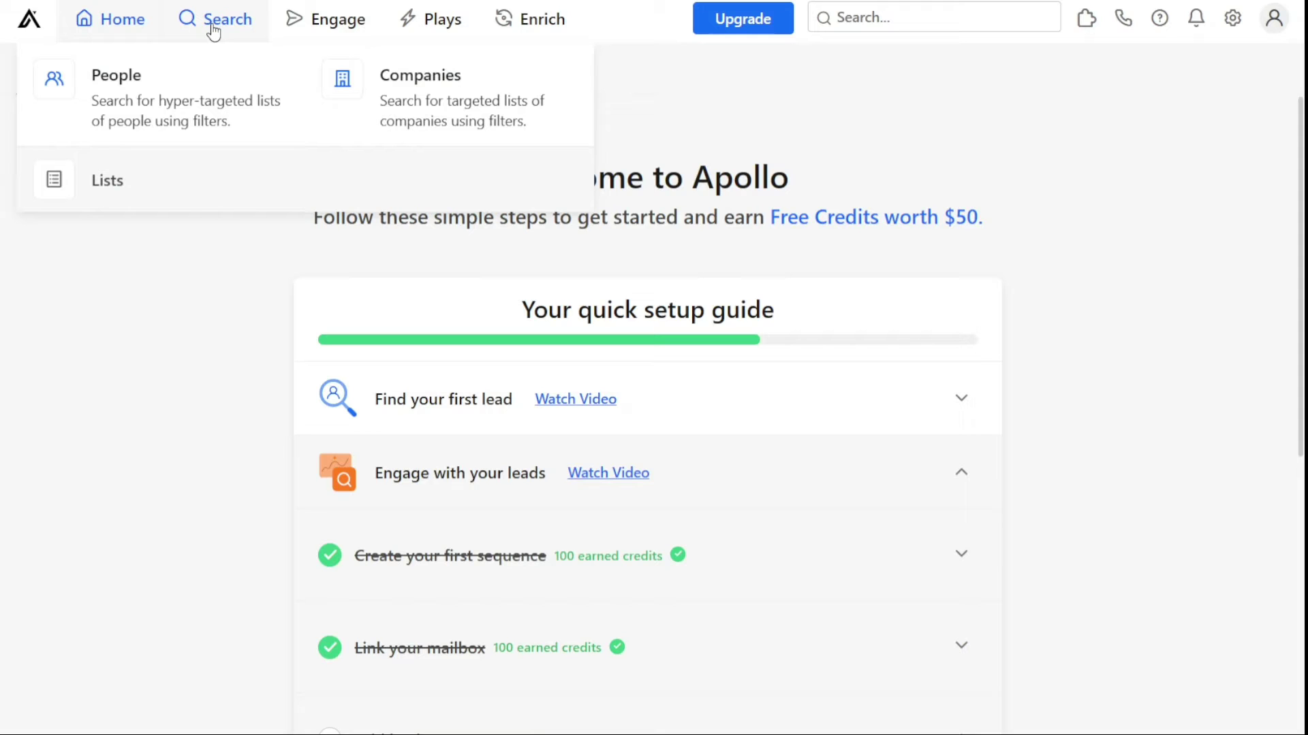
click(213, 27)
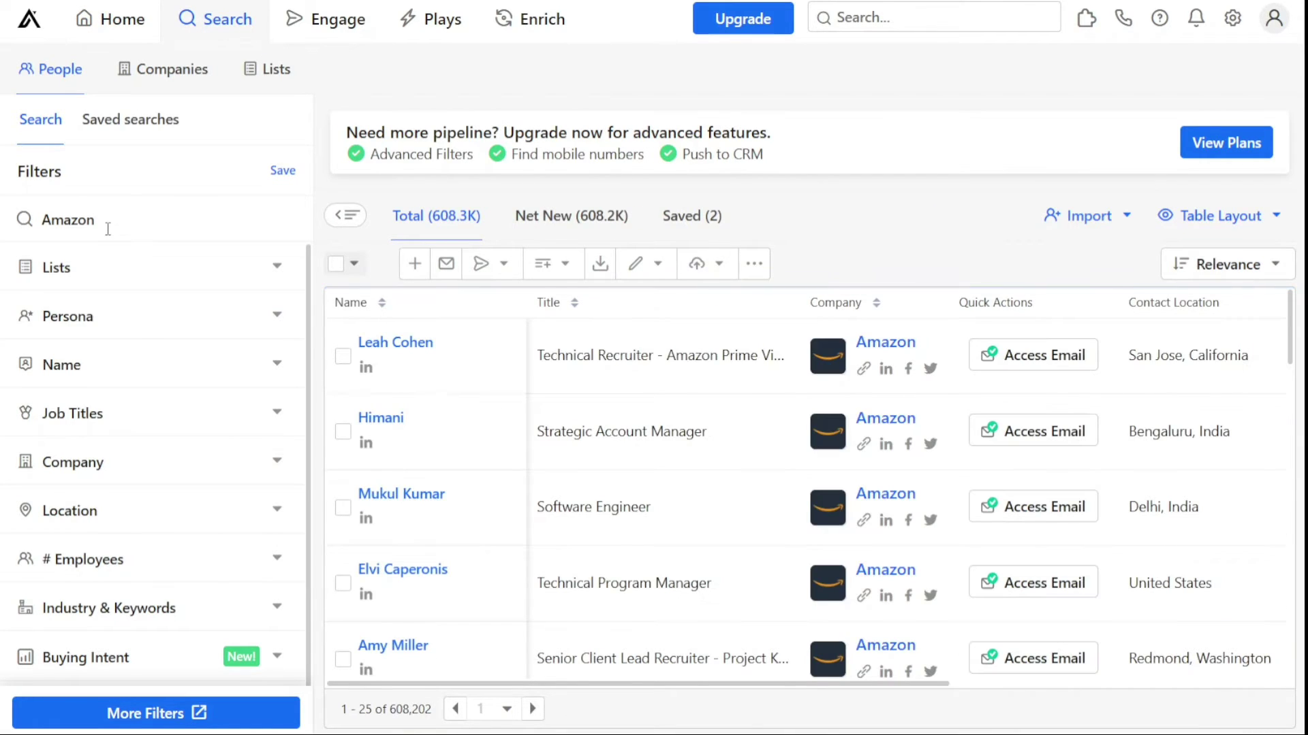
double_click(108, 229)
text(Google)
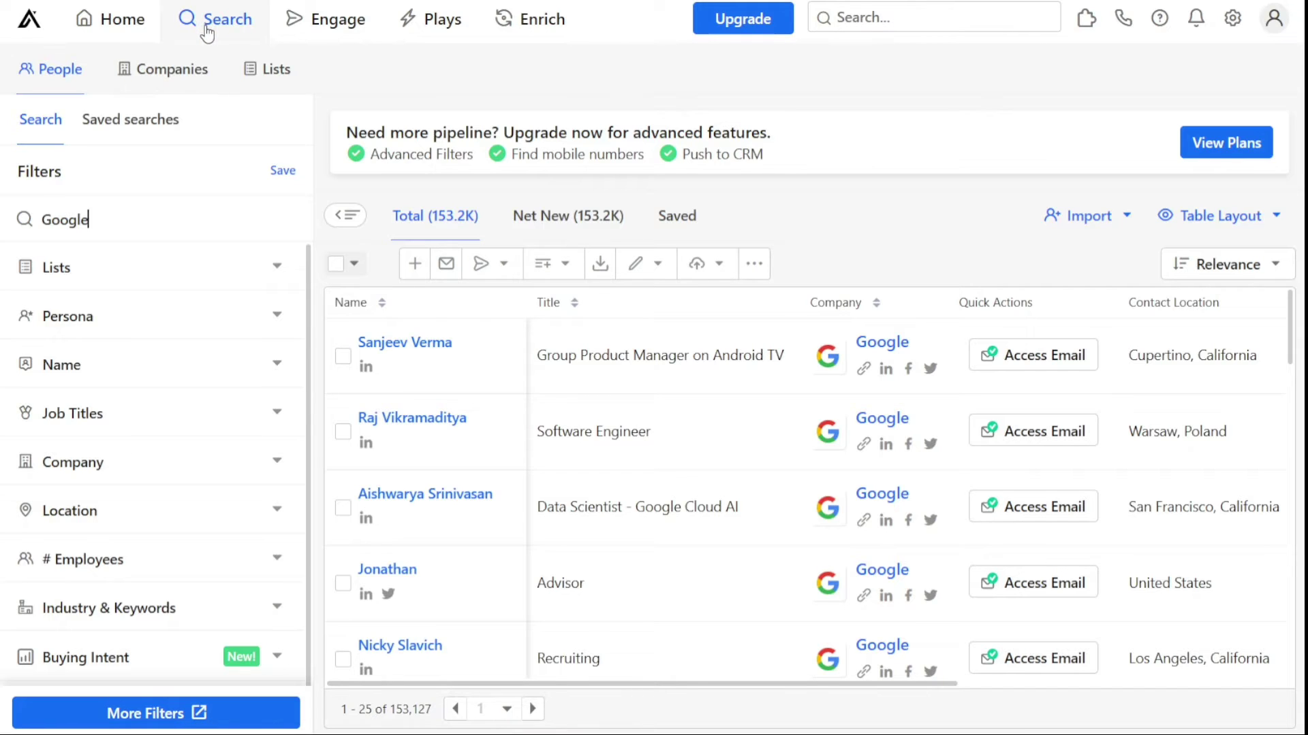
click(272, 82)
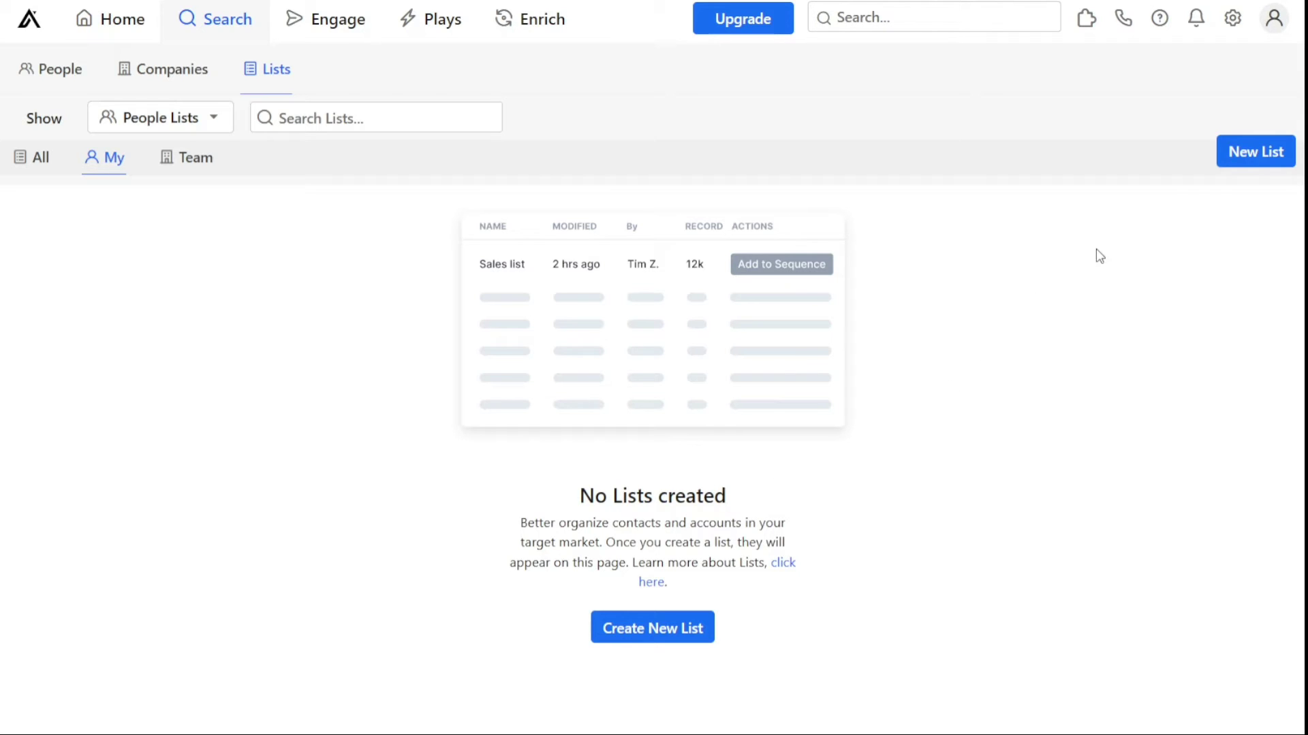
Create a new people list named MyList.
click(1256, 157)
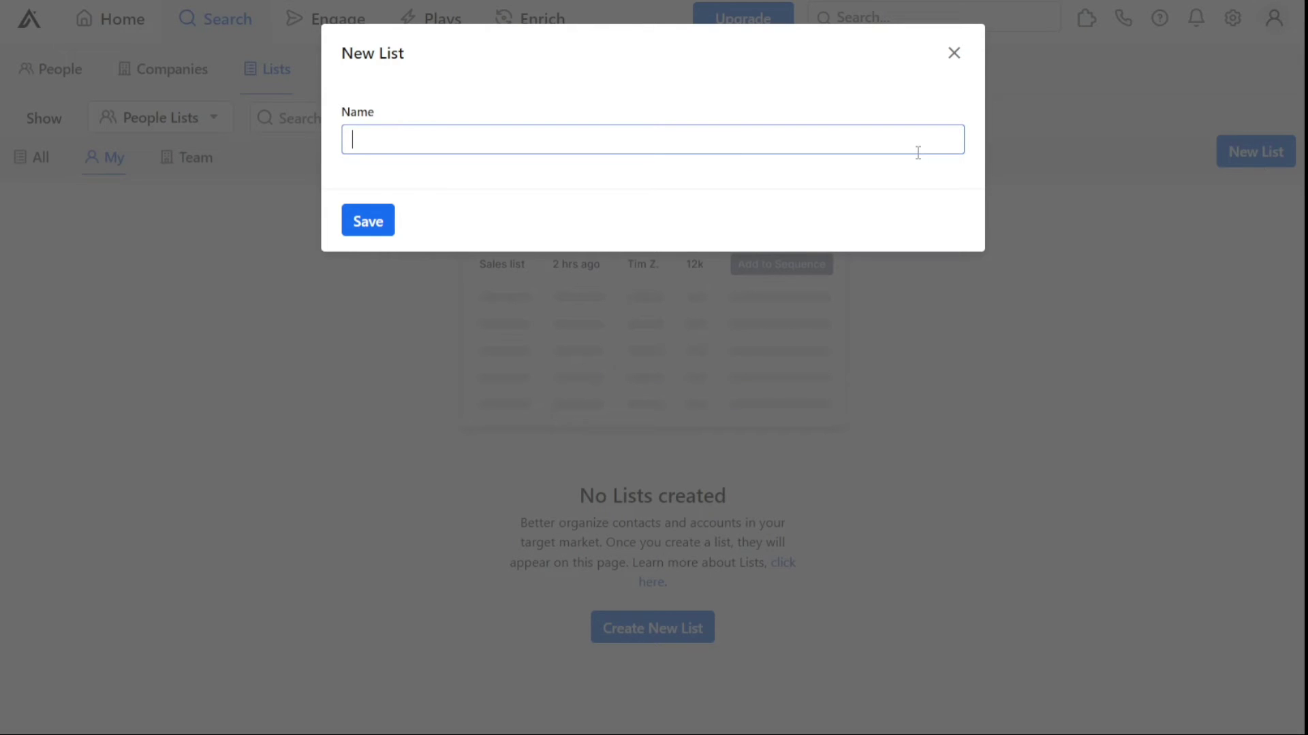
text(MyList)
click(370, 224)
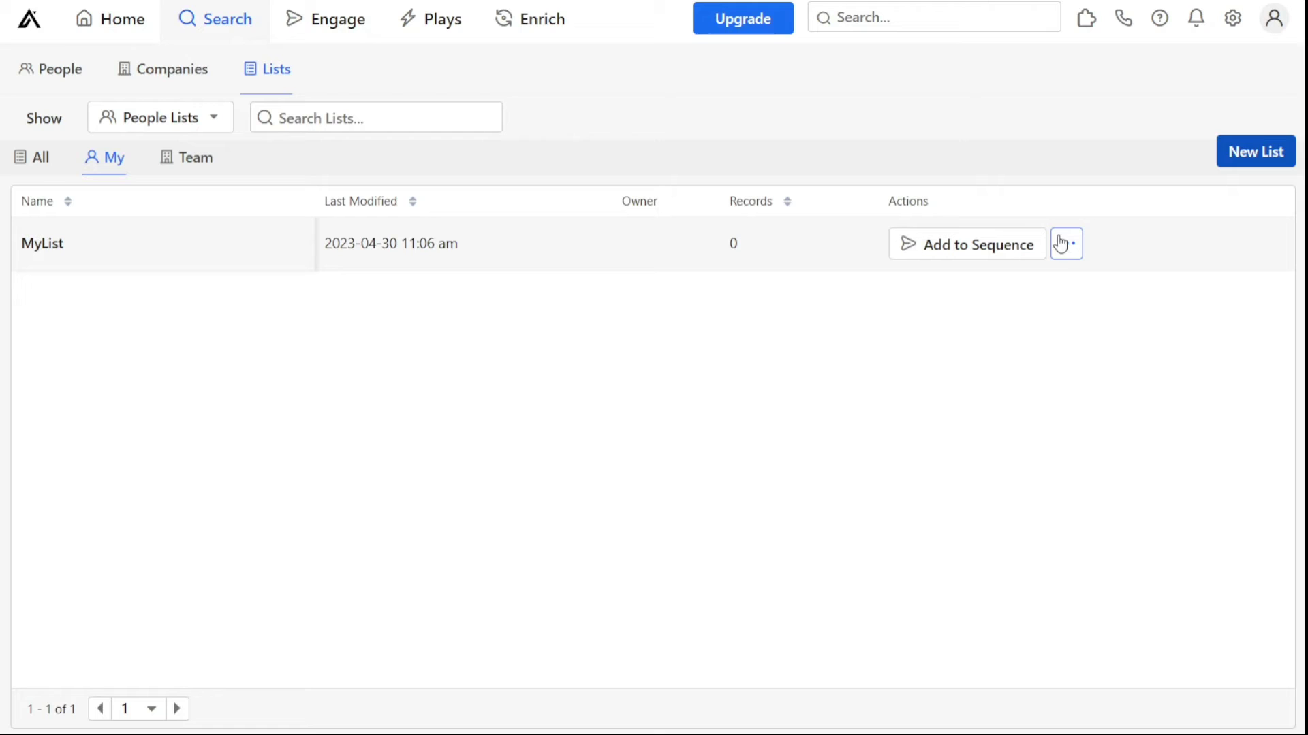
Open MyList's Edit dialog, close it unchanged, and return to the Google people results.
click(1069, 258)
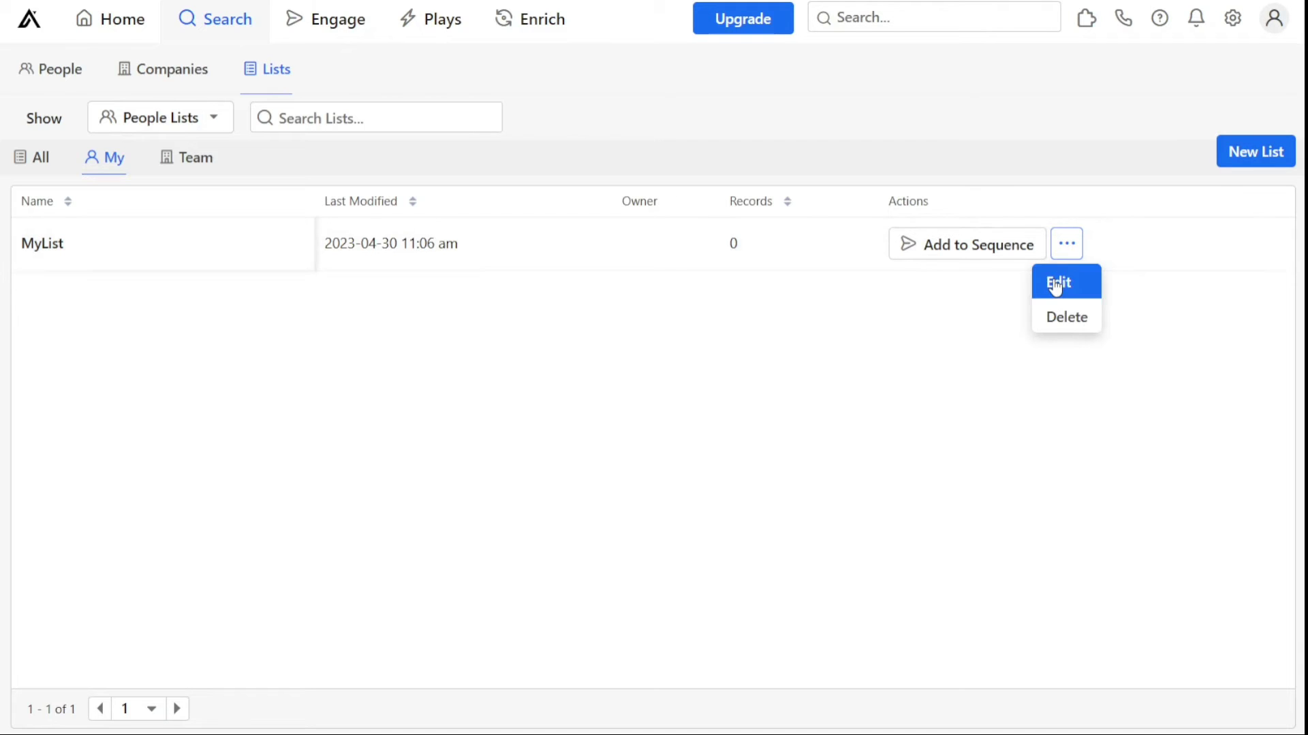
click(1058, 282)
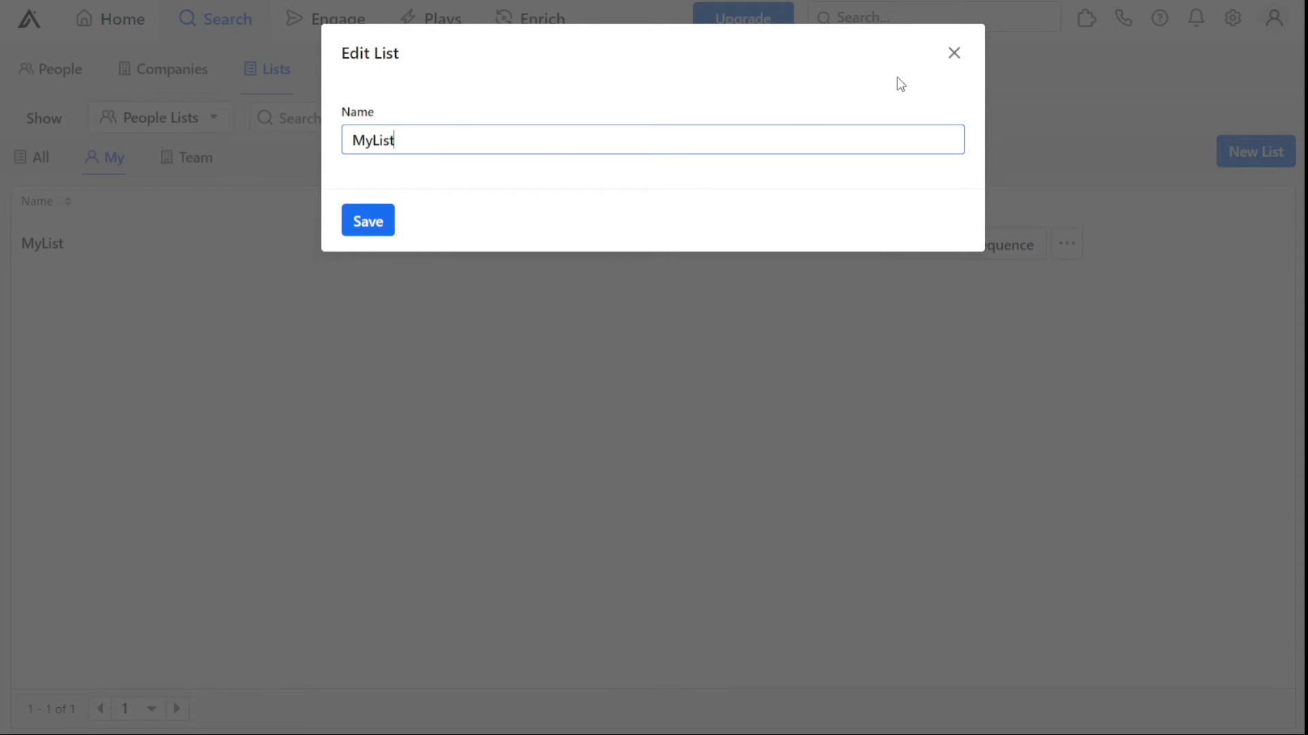
click(953, 54)
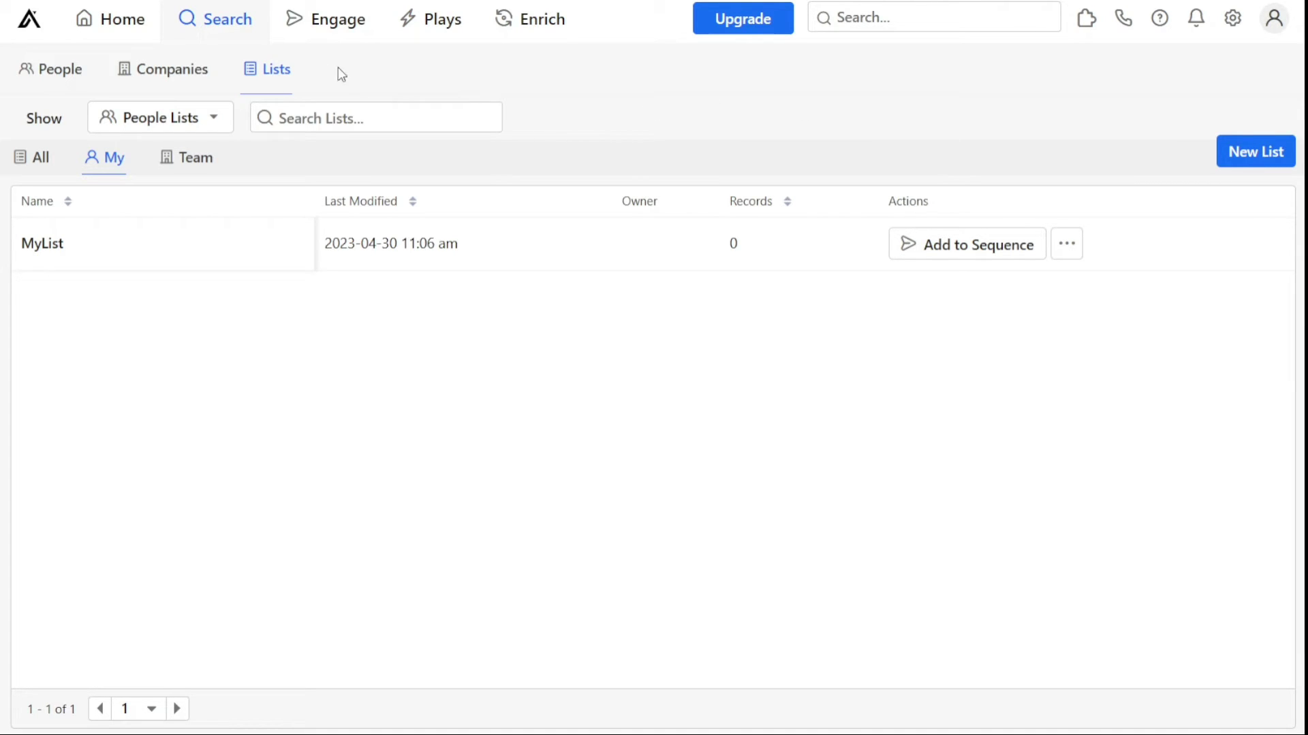
click(55, 76)
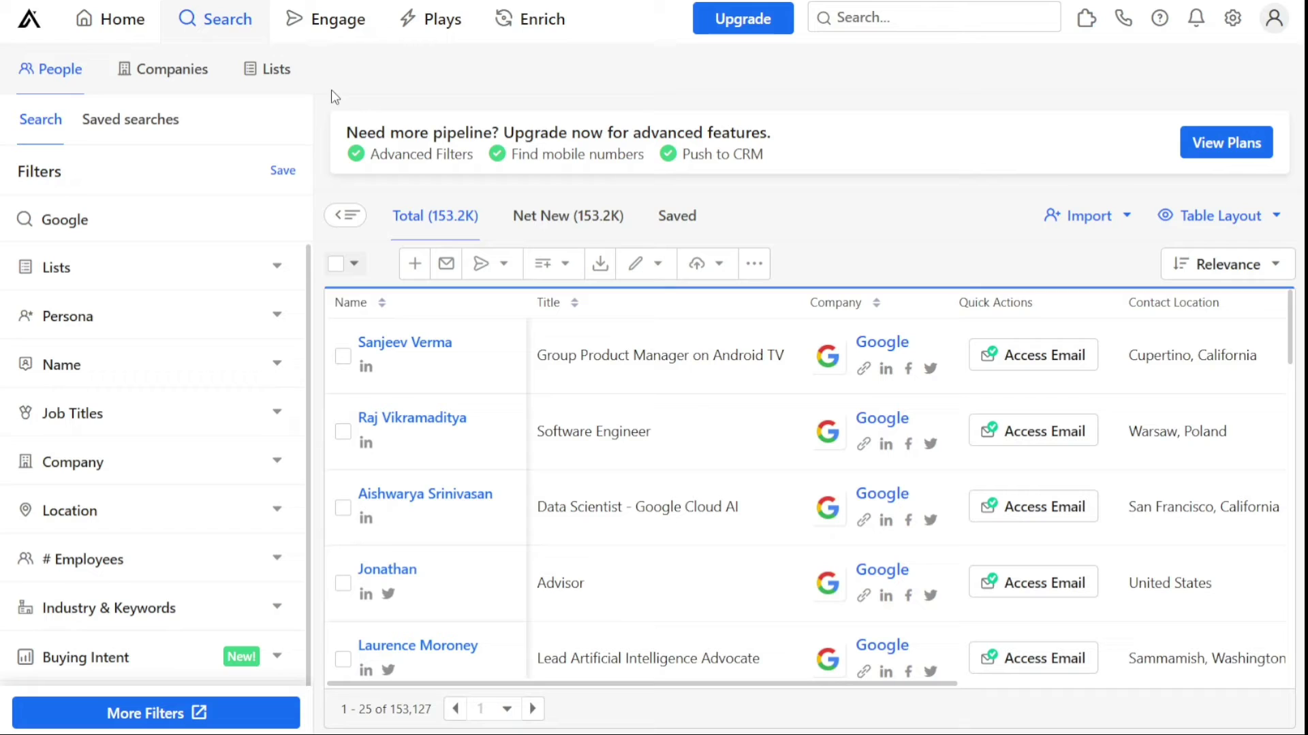
double_click(148, 220)
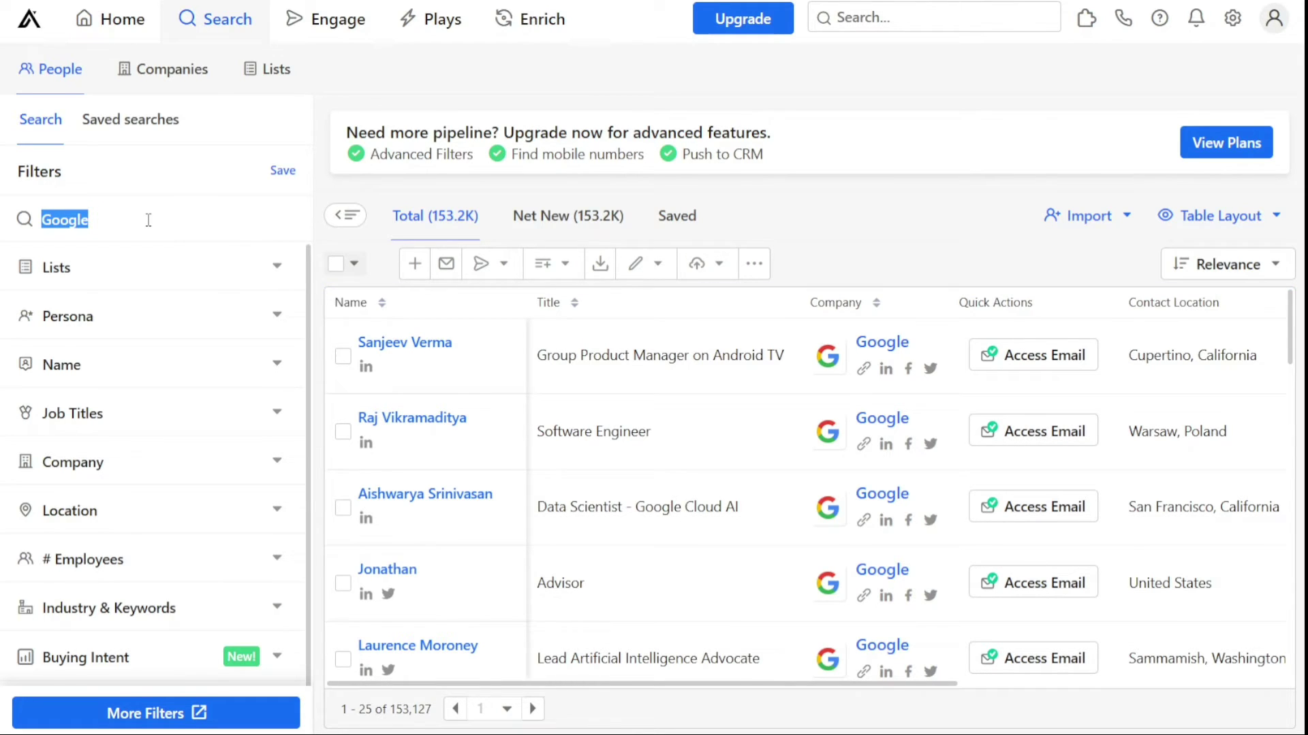
Switch the keyword to Amazon, view a recruiter's profile, and return to the 608.3K people results.
text(Amazon)
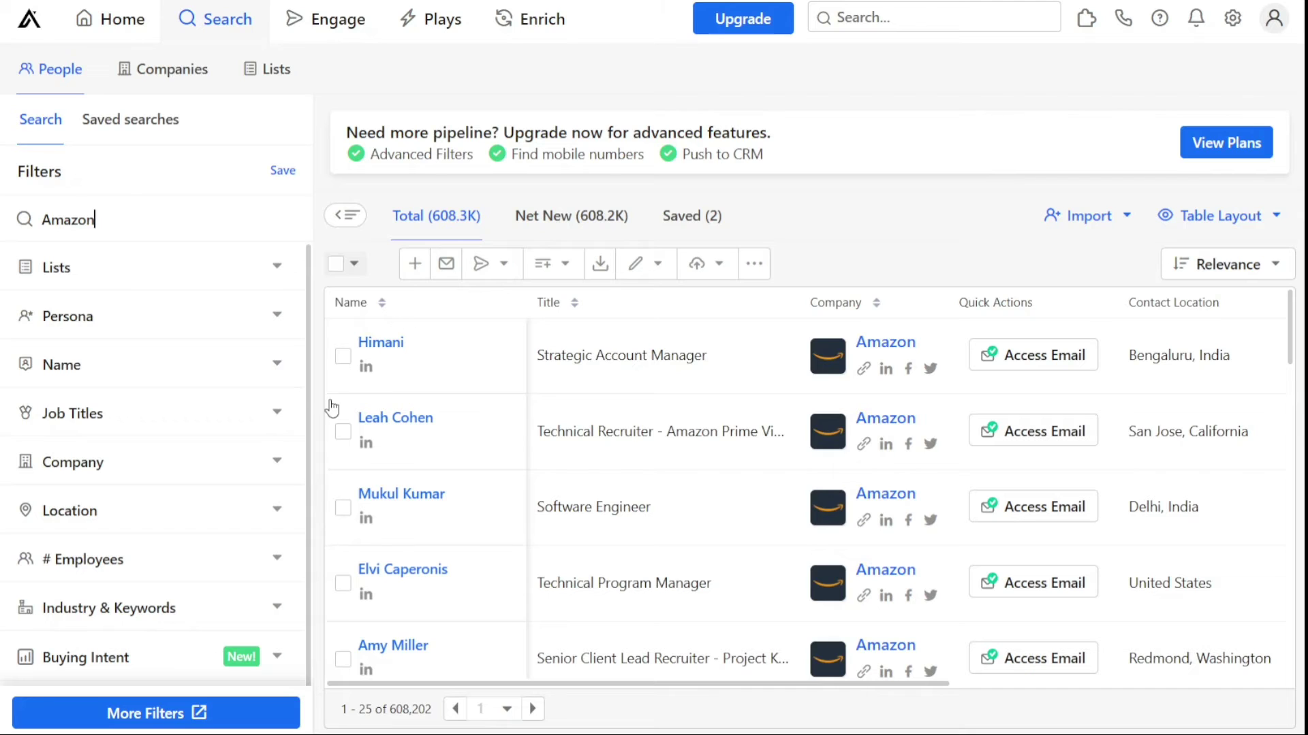
click(421, 427)
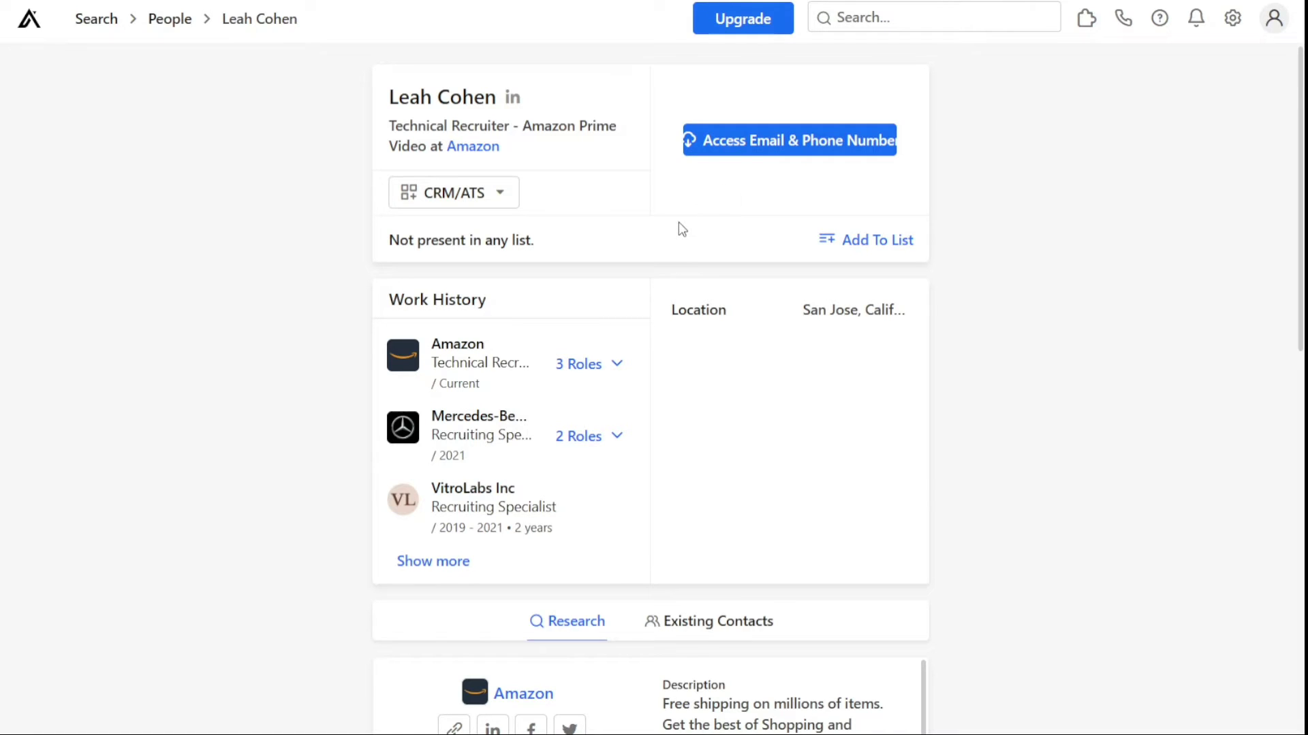
click(170, 19)
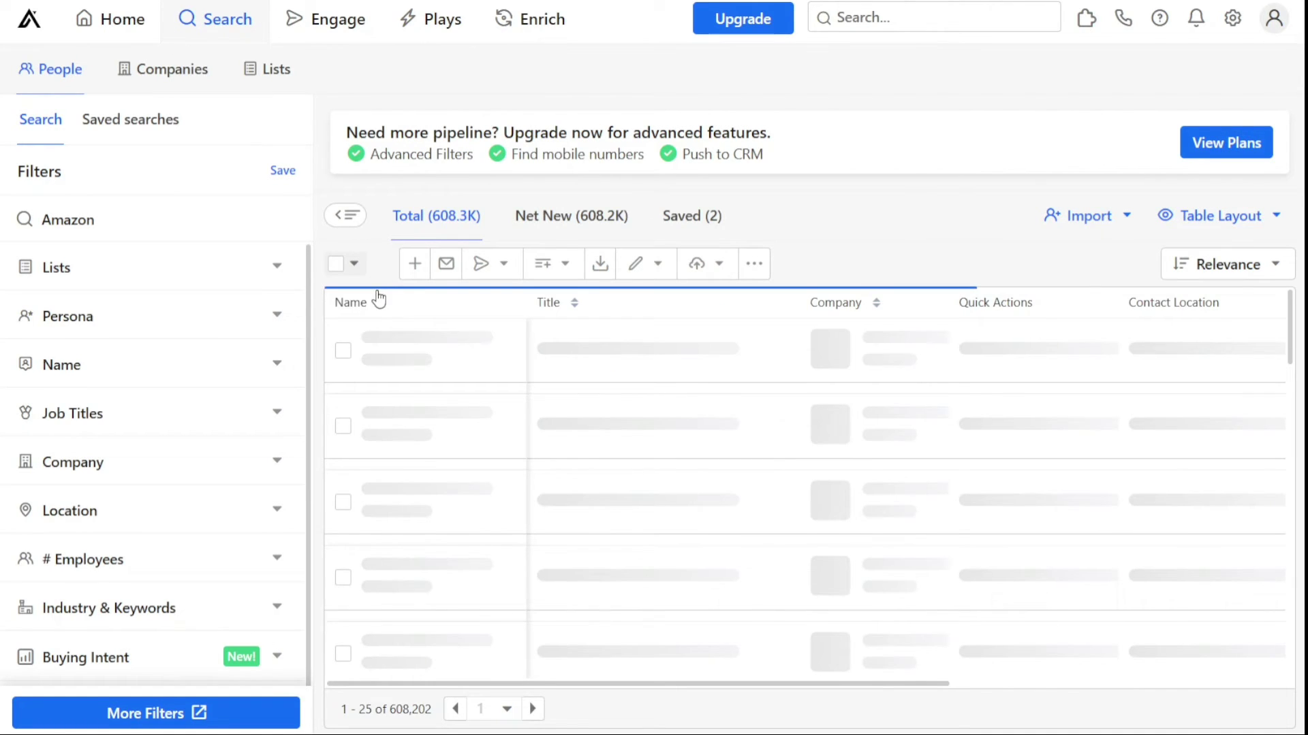
Select the top two Amazon people and add them to MyList using Add to Lists.
click(342, 357)
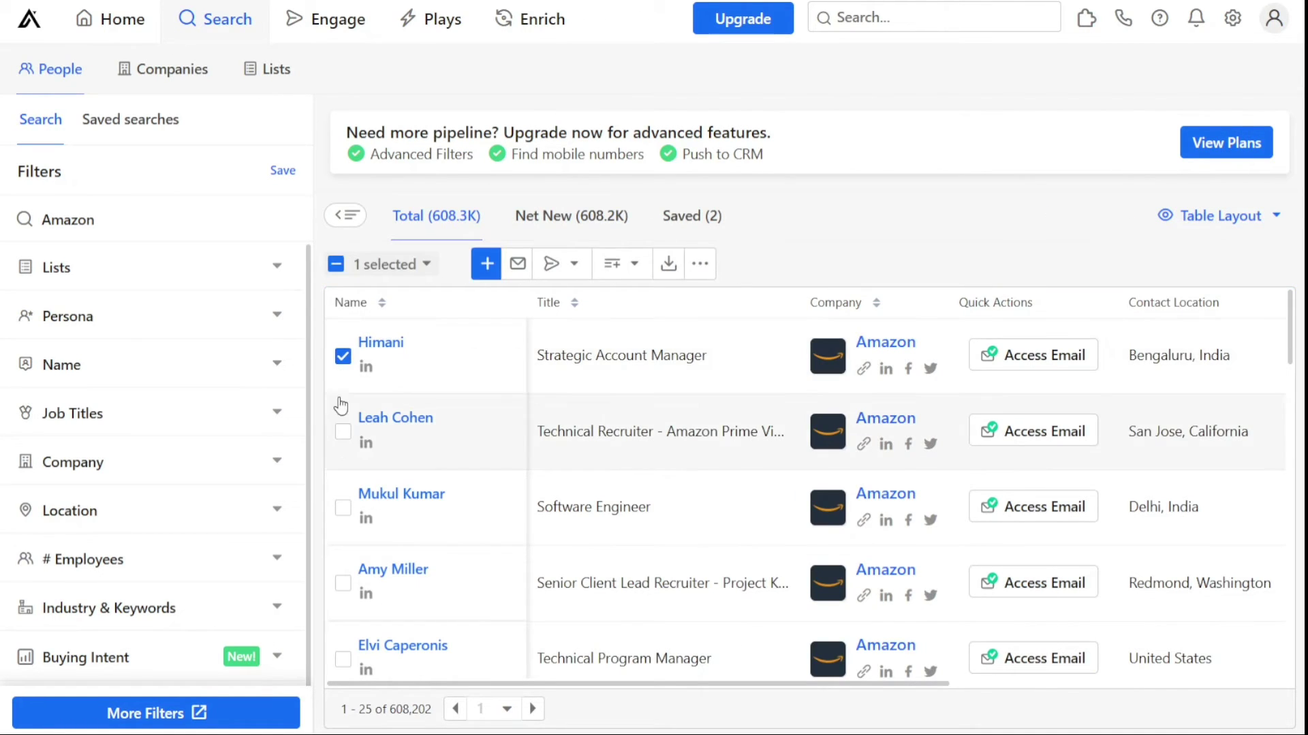
click(342, 434)
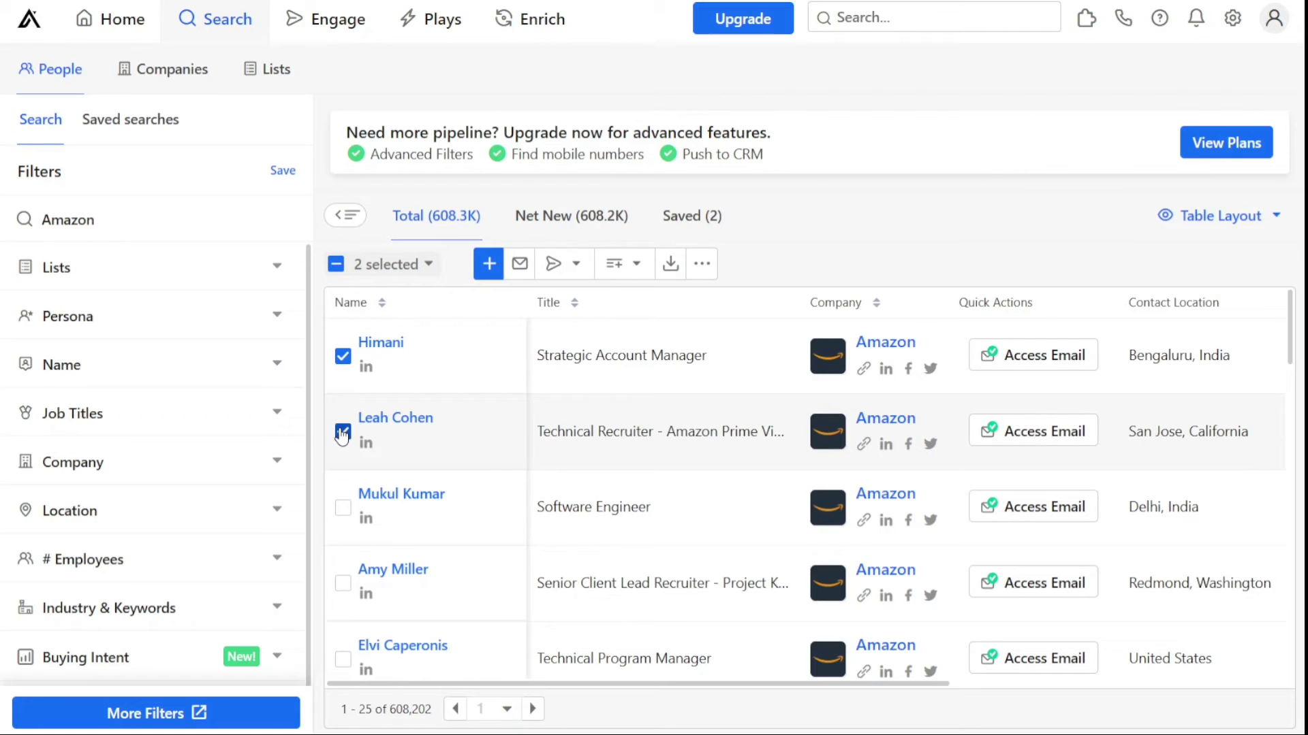
click(637, 271)
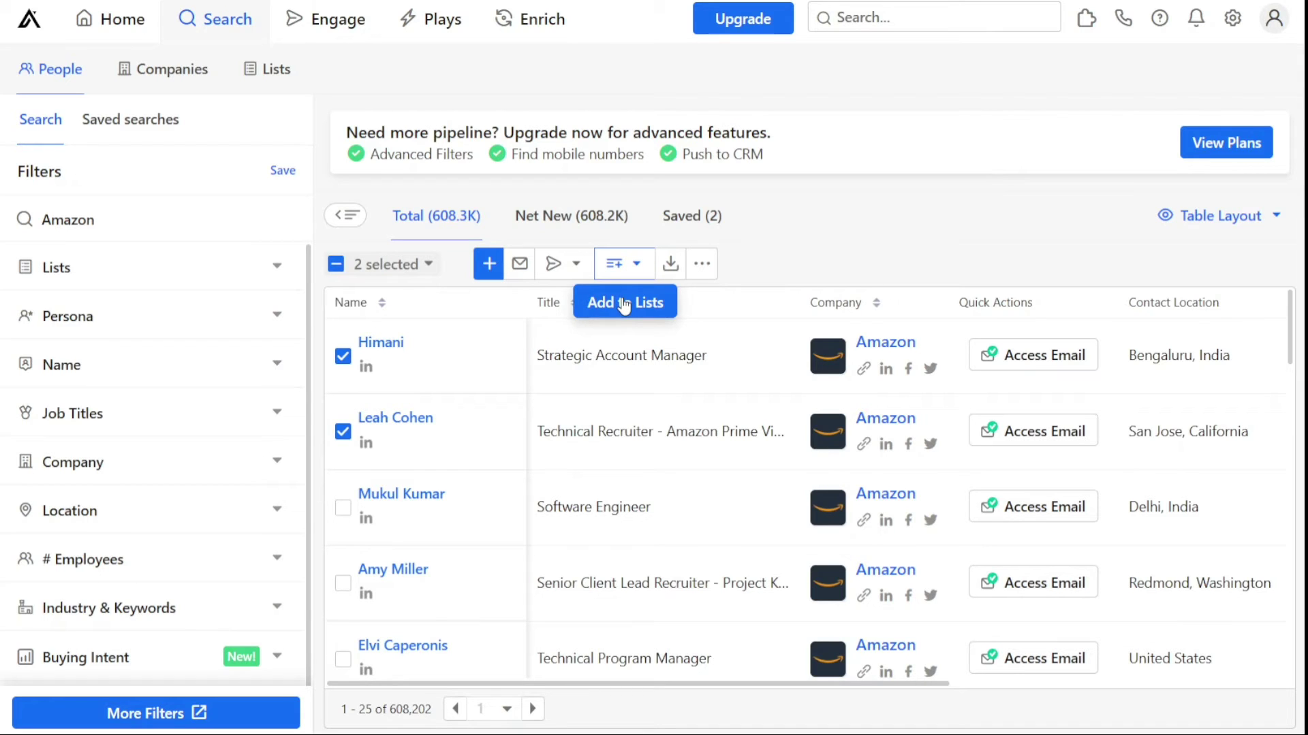
click(623, 304)
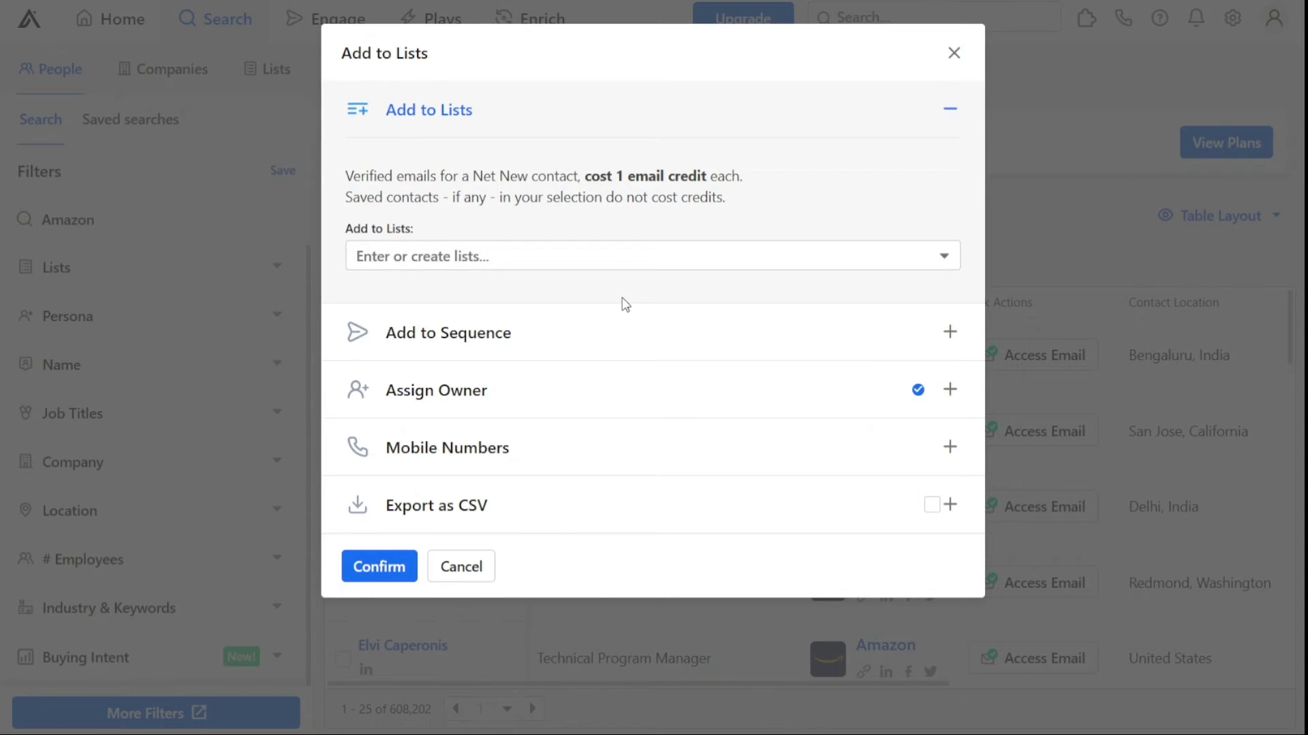
click(559, 249)
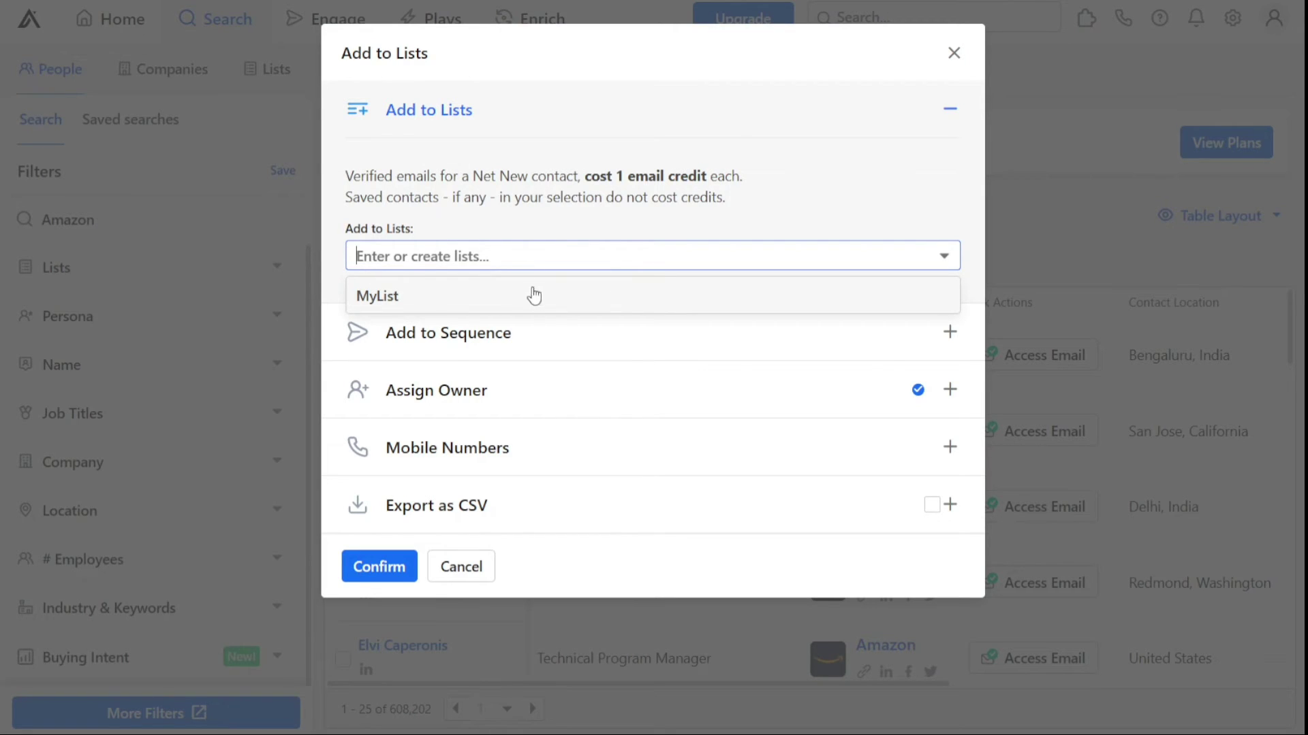
click(508, 303)
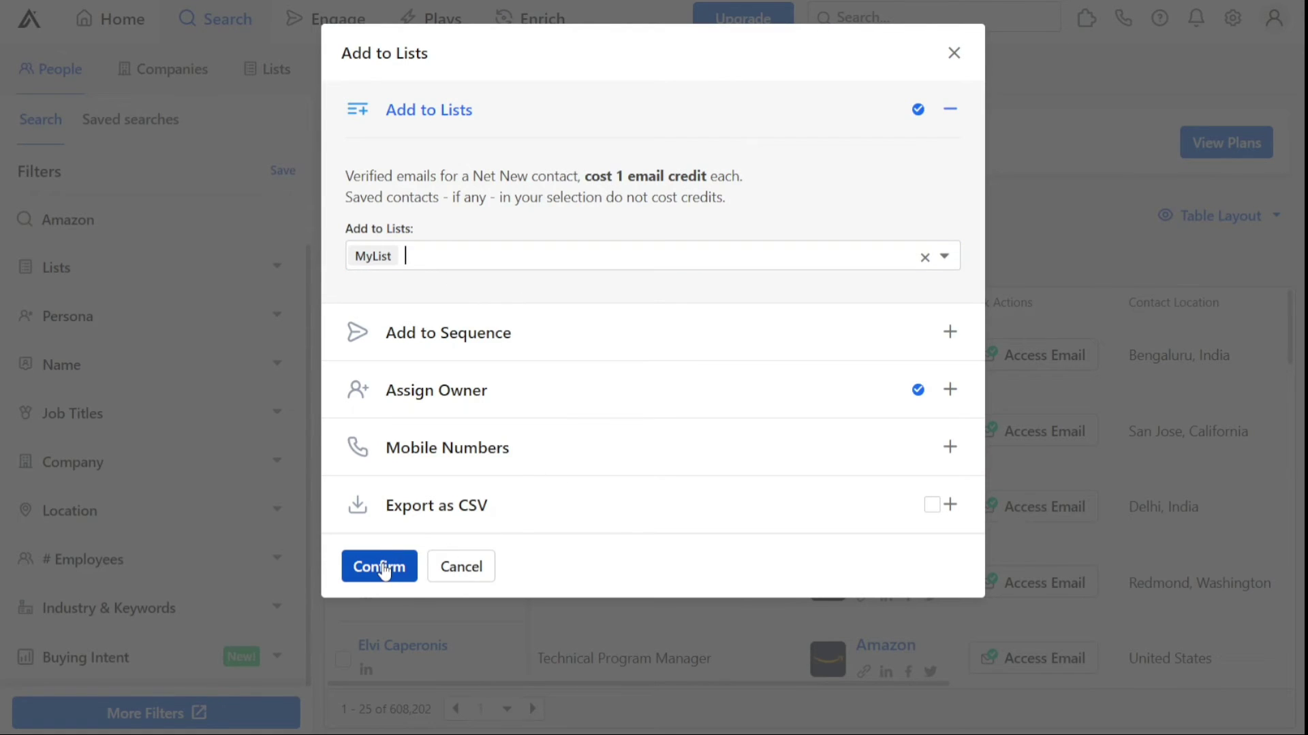
click(462, 570)
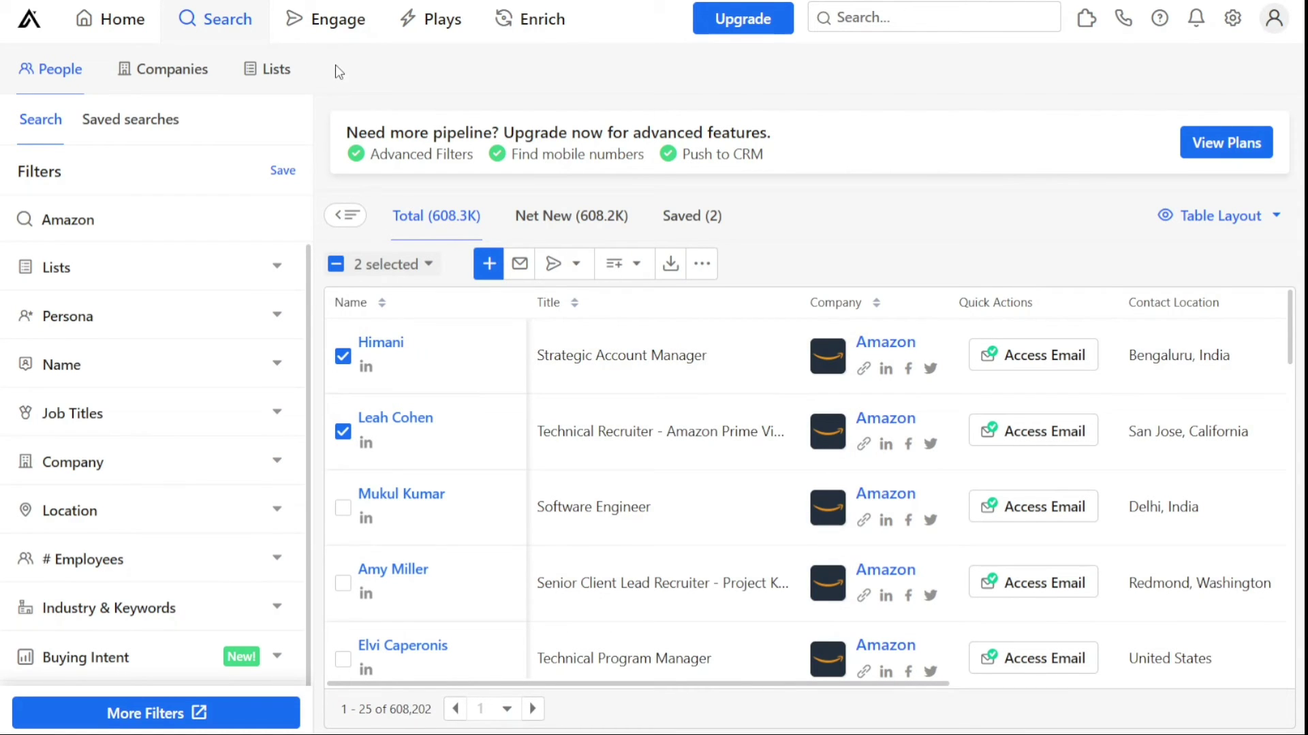
Search companies for Google and select the Google and Google Activate results.
click(173, 80)
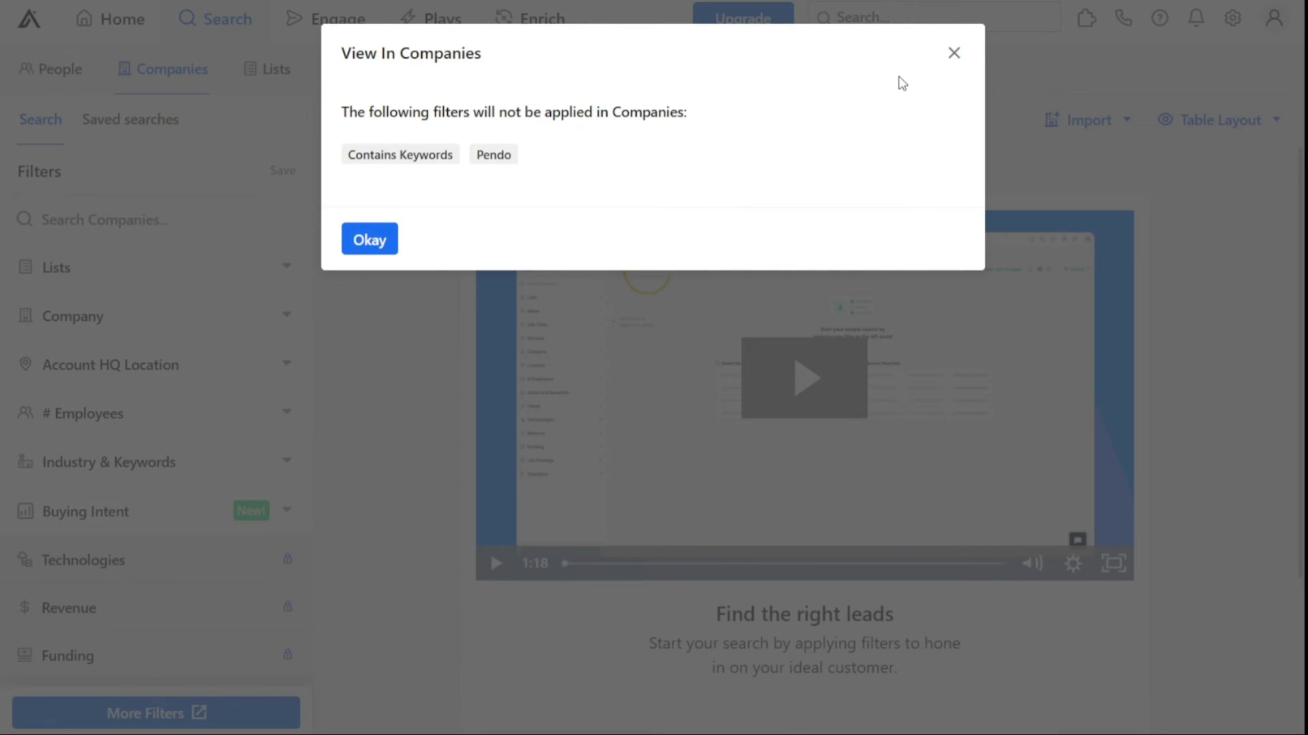
click(954, 52)
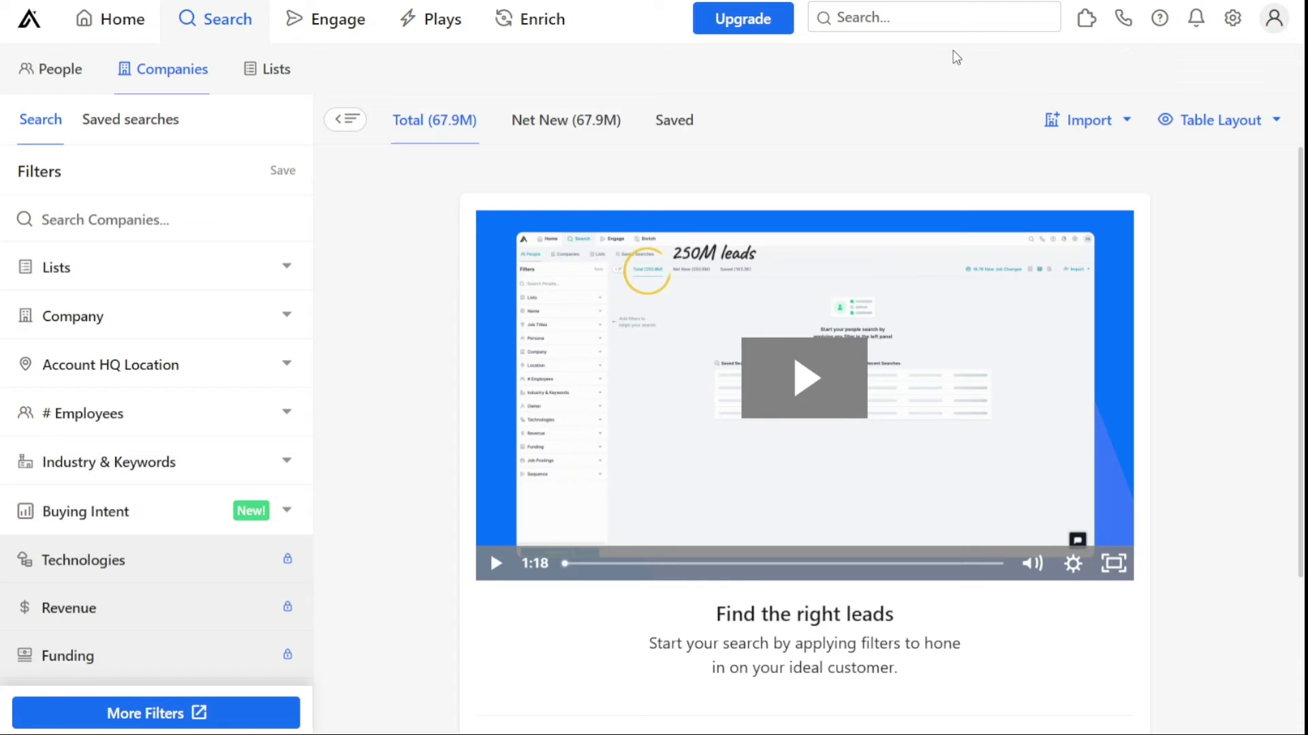
click(145, 224)
text(Google)
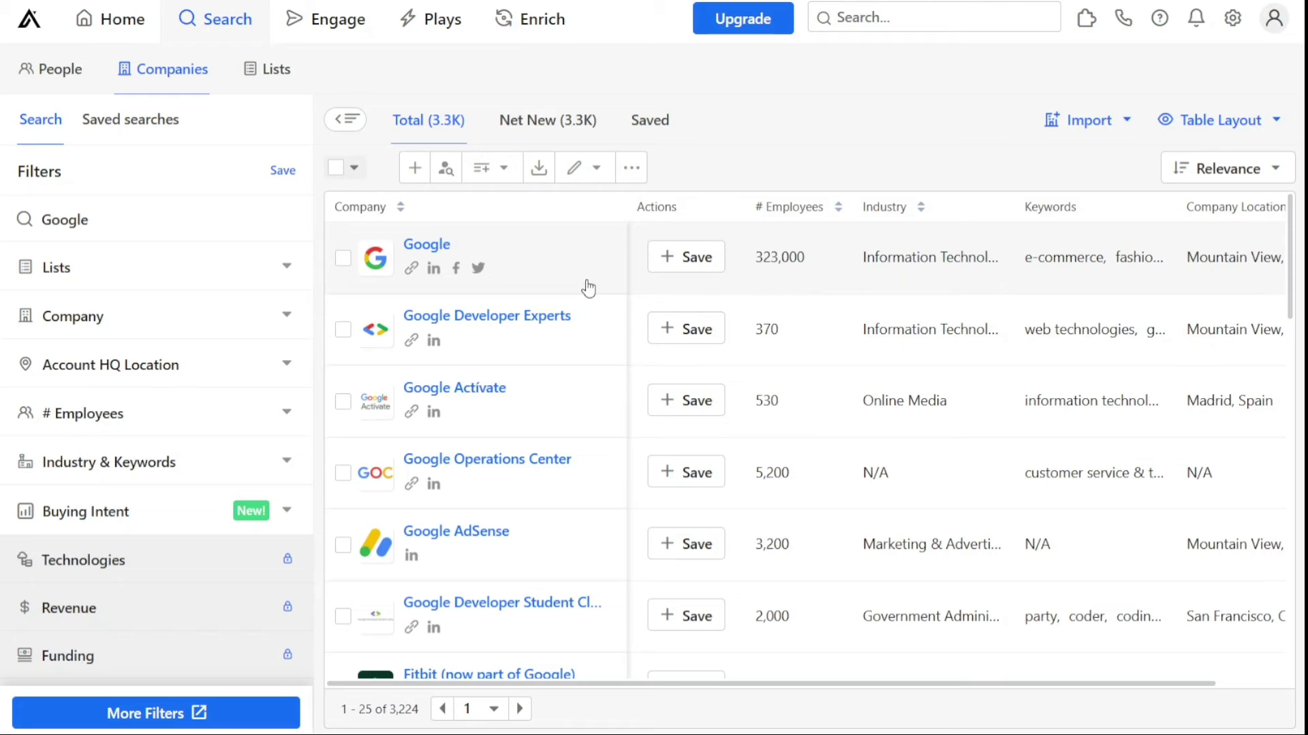
click(342, 262)
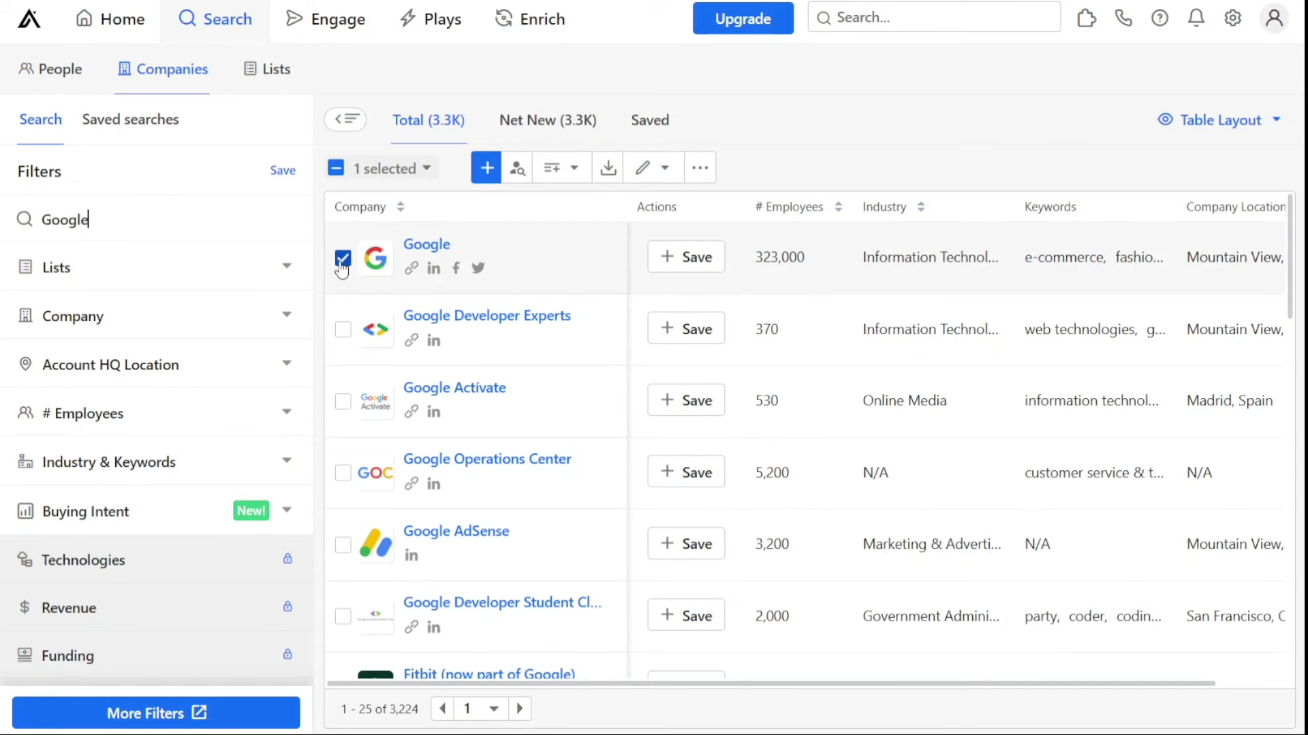
click(342, 401)
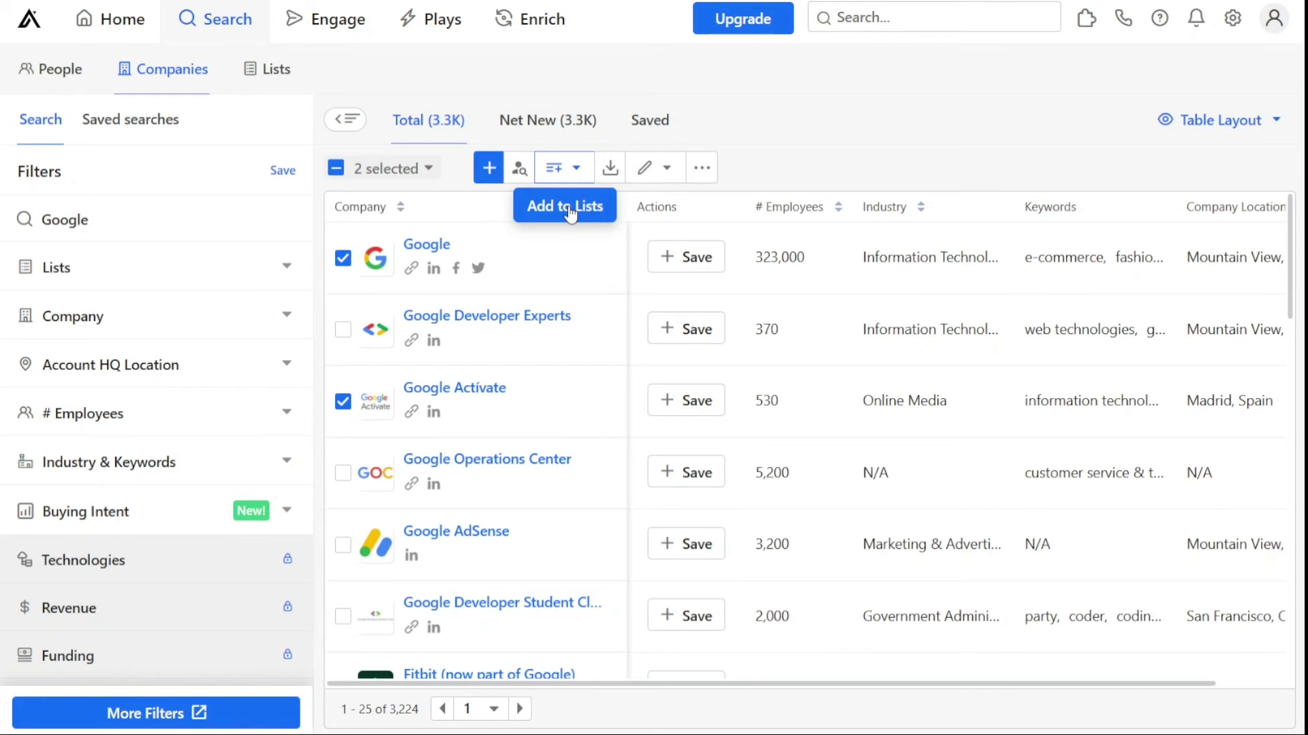
Open the Engage sequences list, which shows only MyFirstSequence, and start a new sequence.
mouse_move(335, 28)
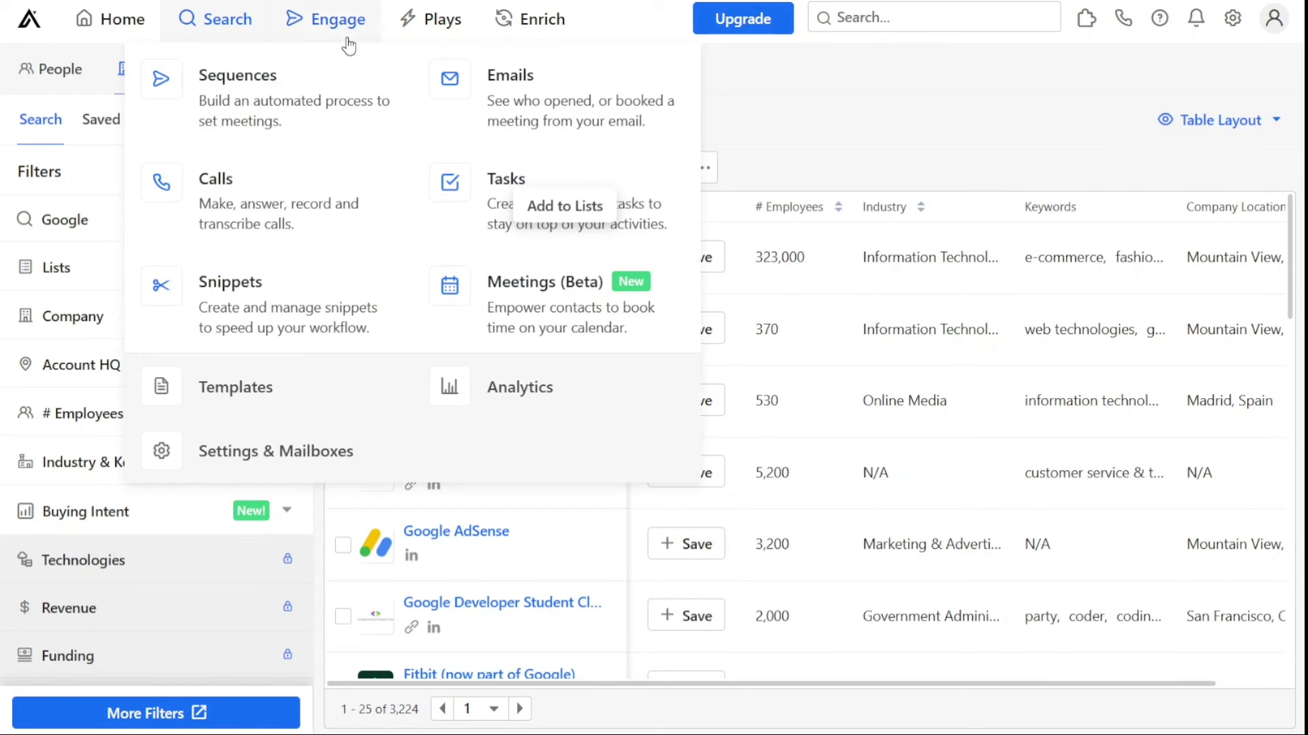
click(335, 28)
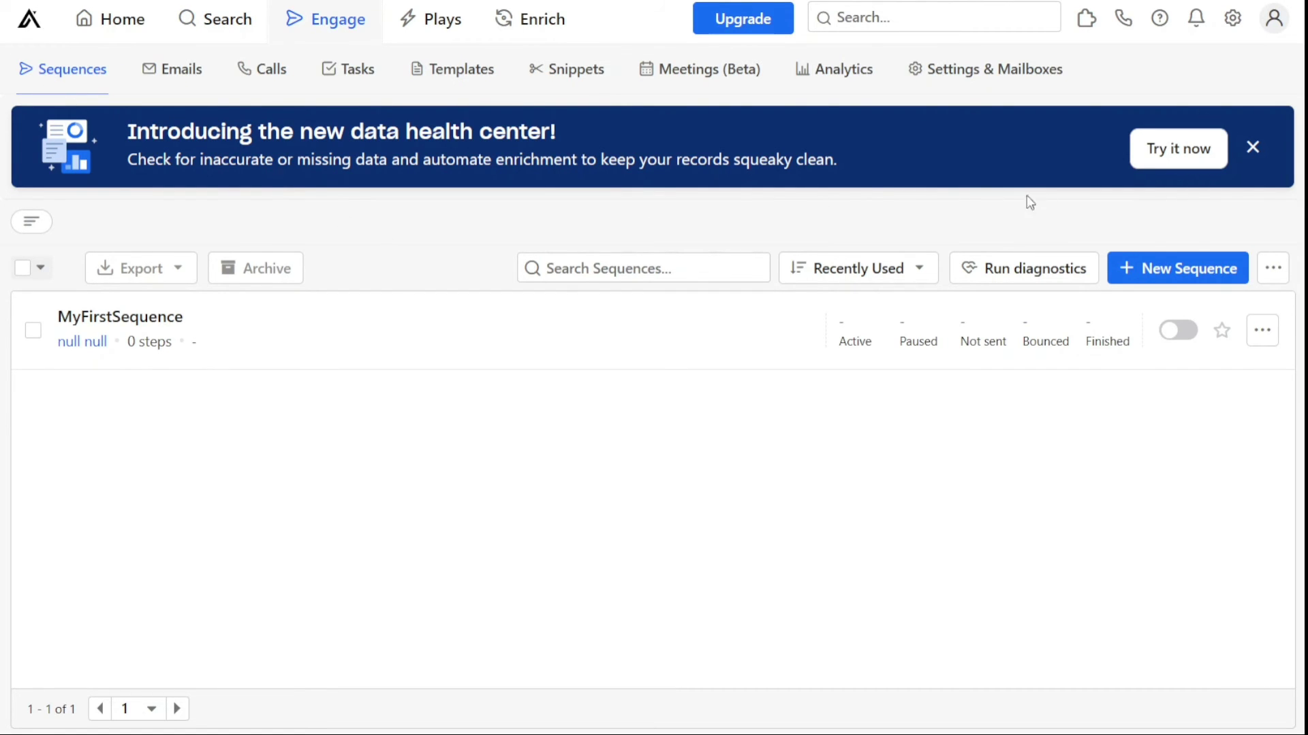
click(1179, 277)
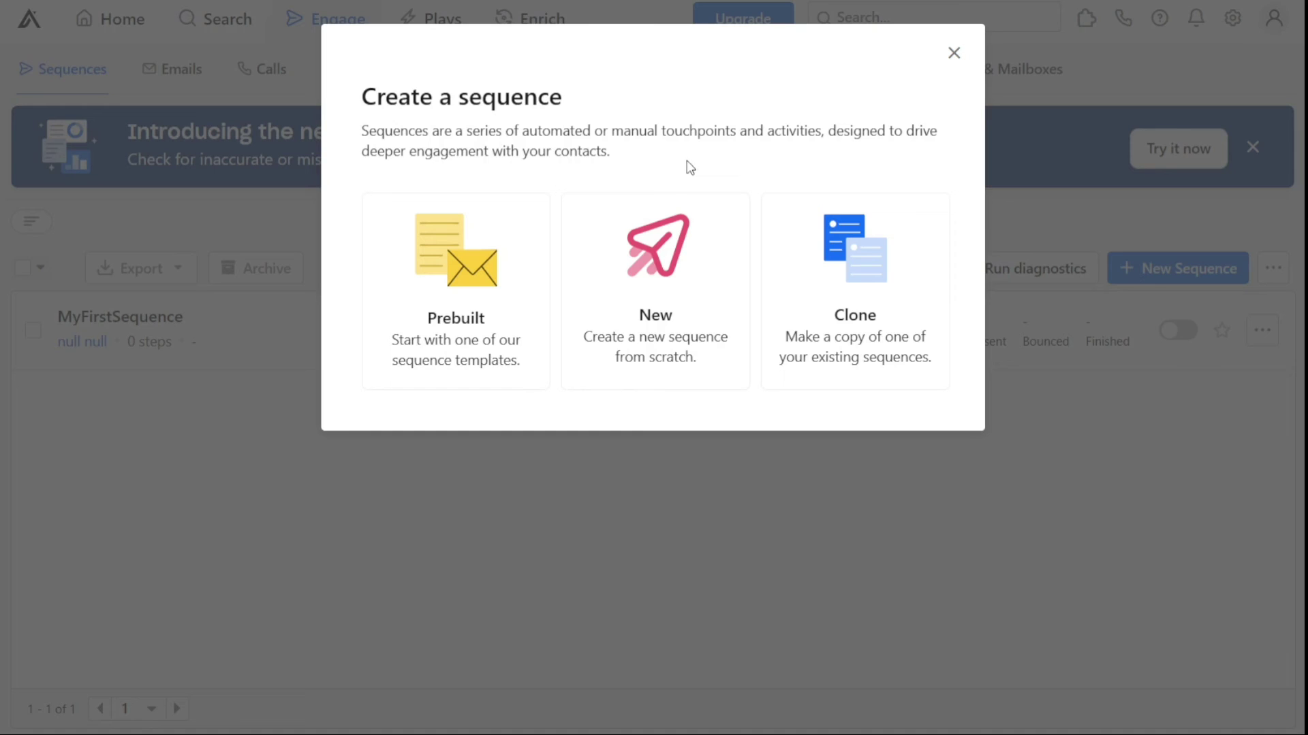
Create a from-scratch sequence named 'MySequence' on Normal Business Hours.
click(668, 320)
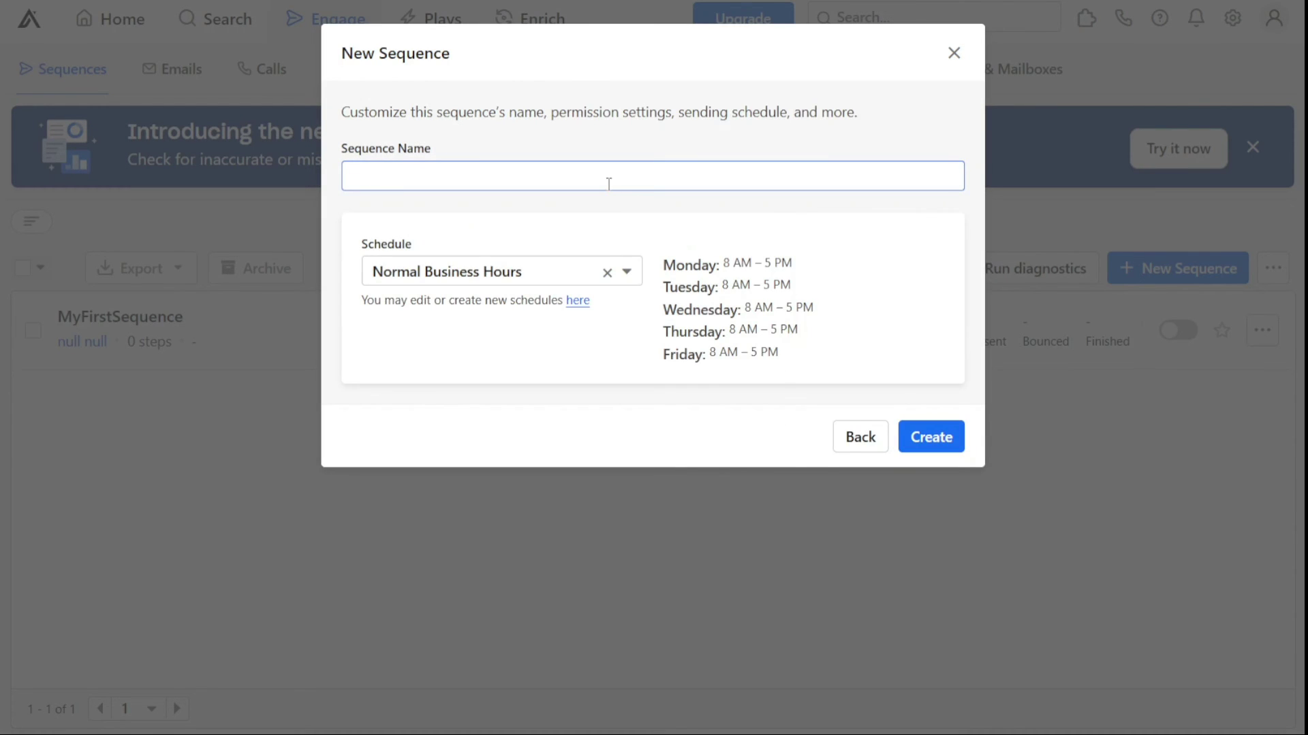
text(MySequence)
click(930, 438)
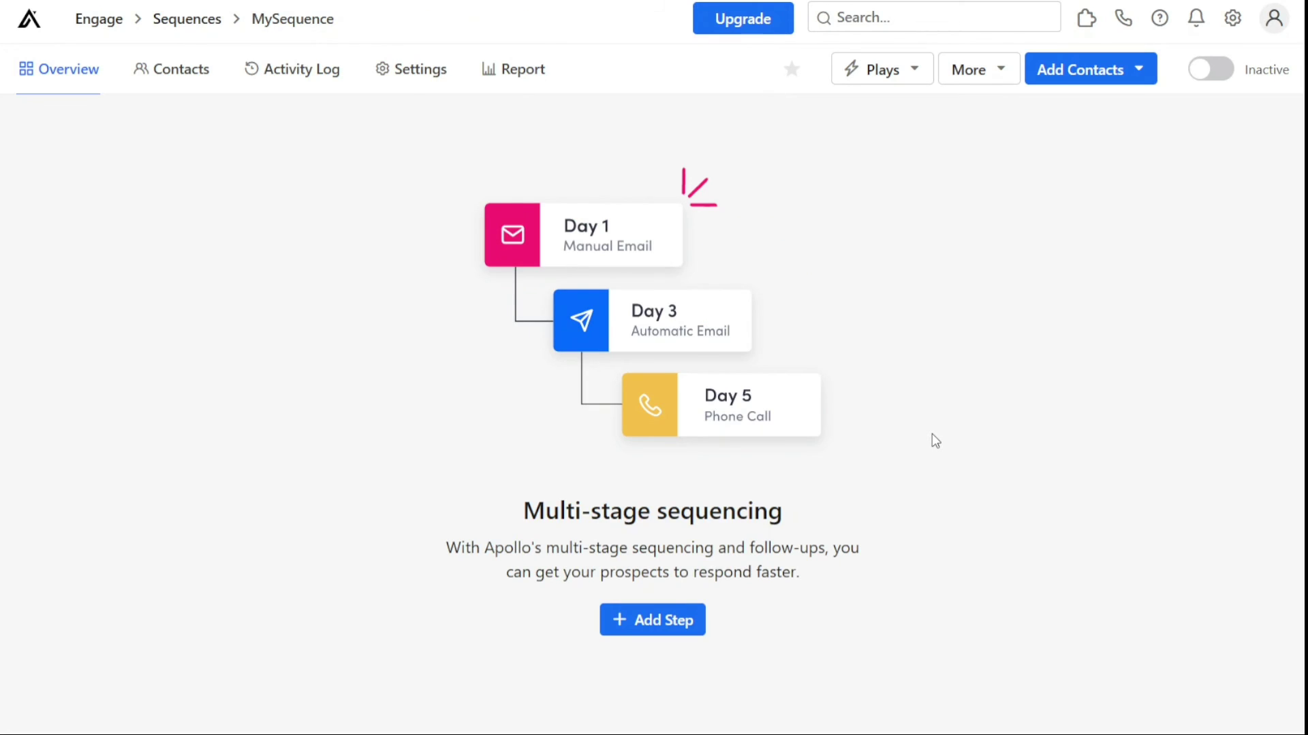
Add an automatic email step delayed 30 minutes after a contact is added.
click(661, 624)
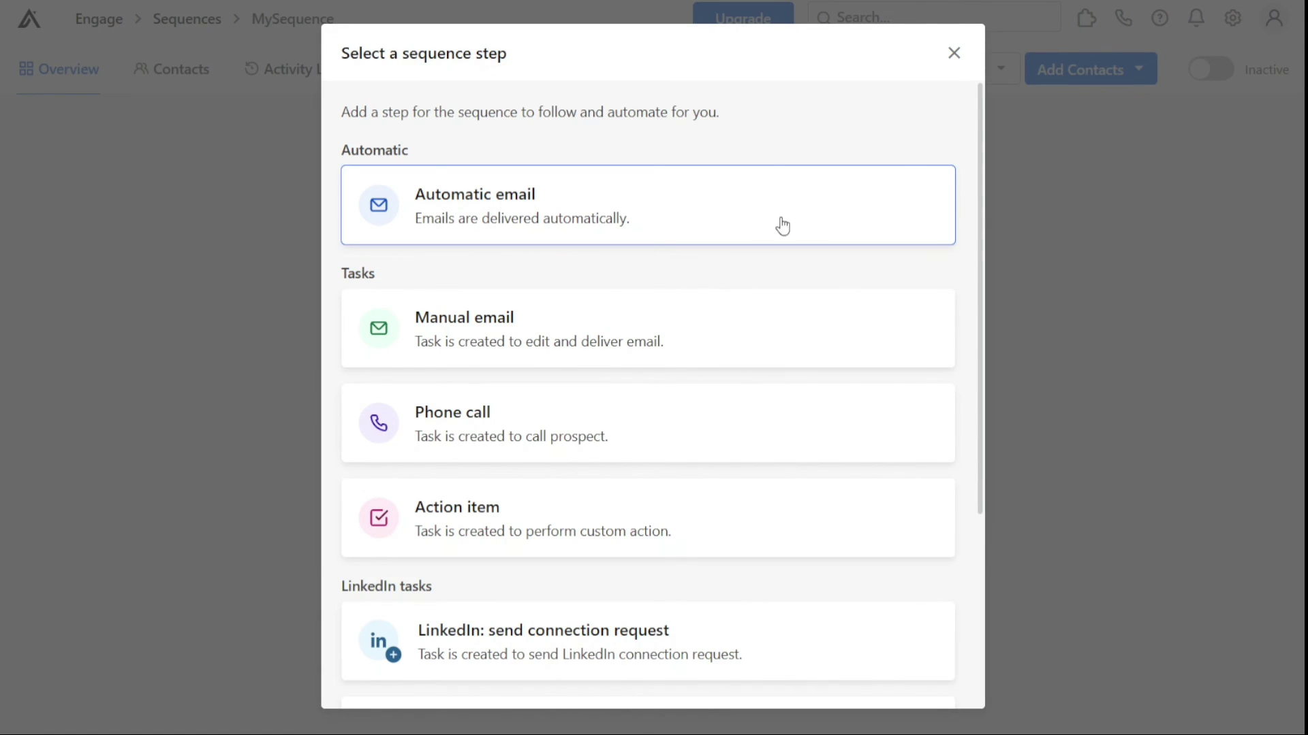
click(743, 226)
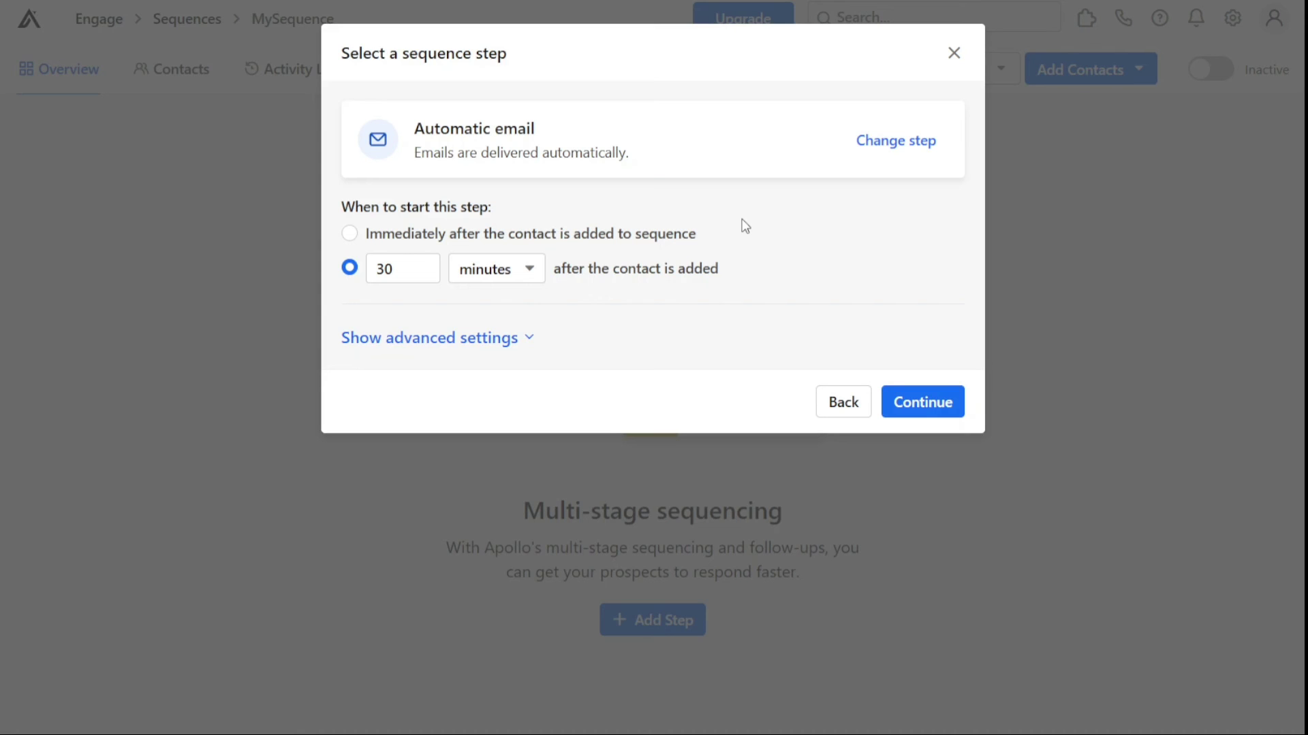
click(563, 234)
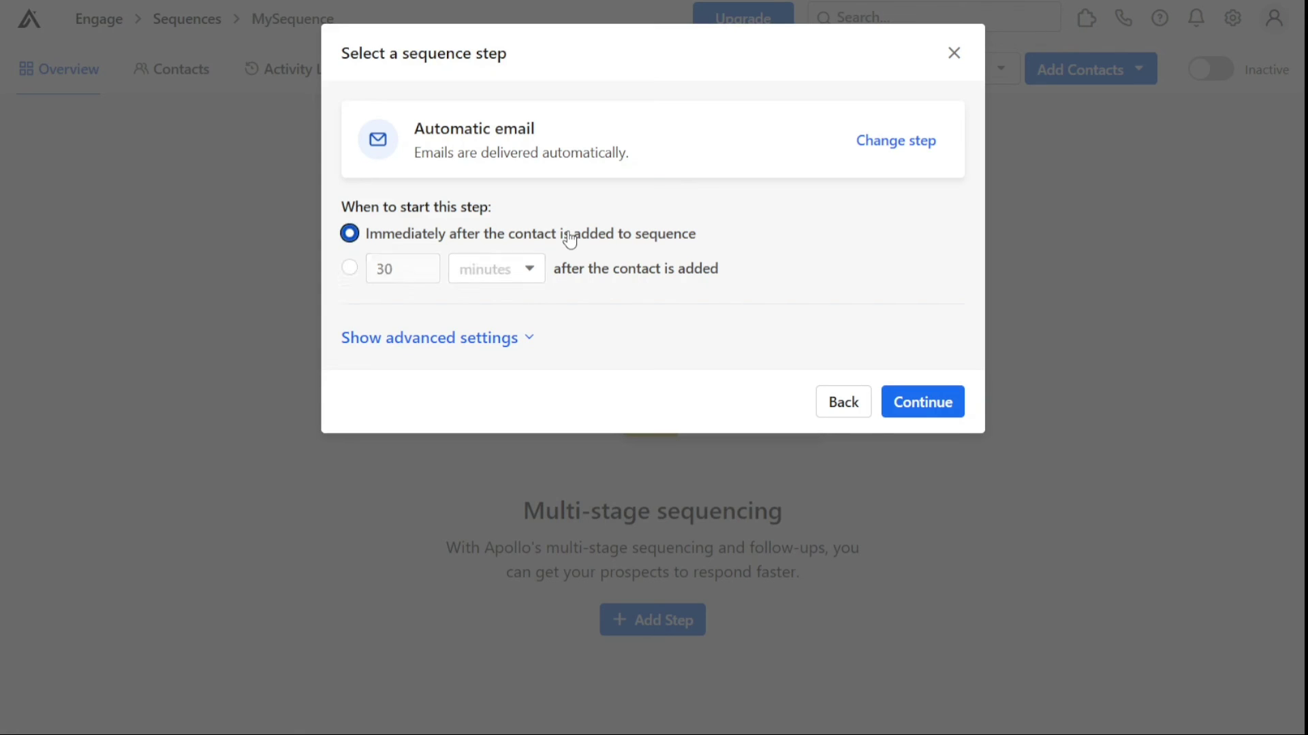
click(350, 269)
click(423, 267)
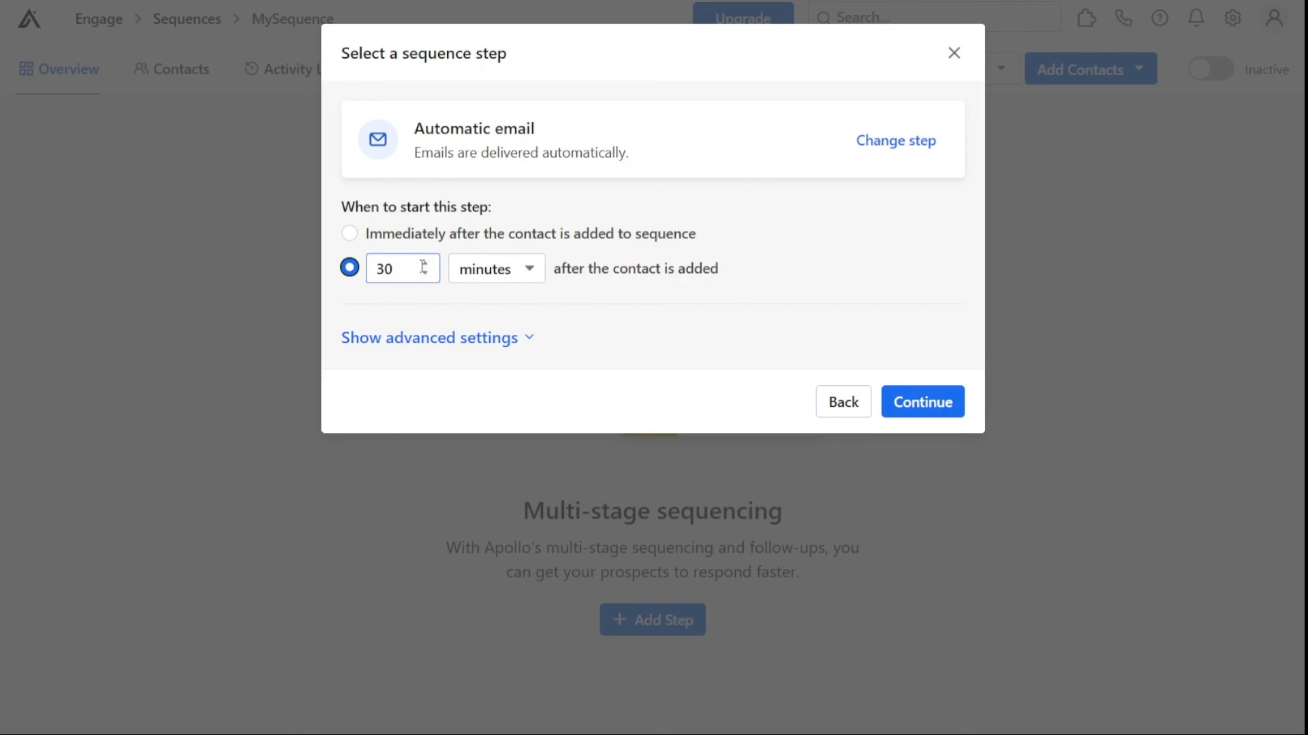
Check the advanced settings, including the daily email limit, then confirm the step timing.
click(536, 340)
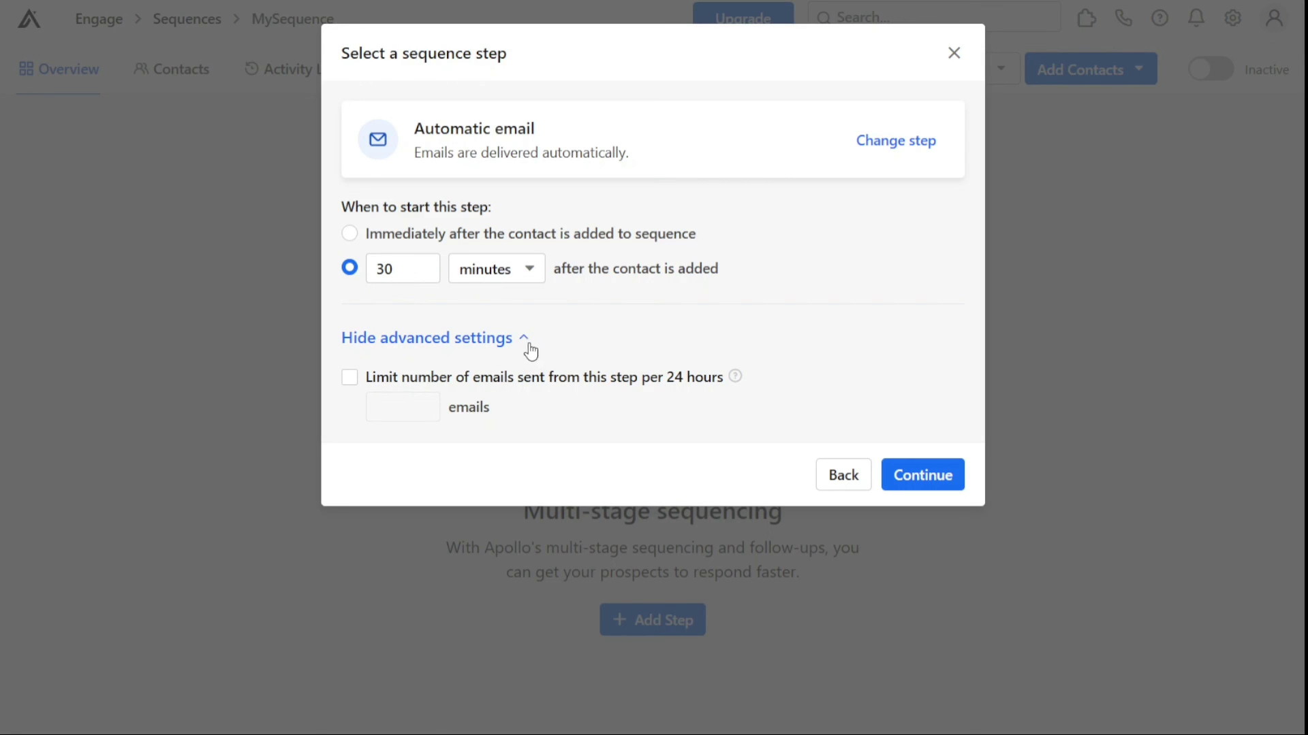
click(524, 340)
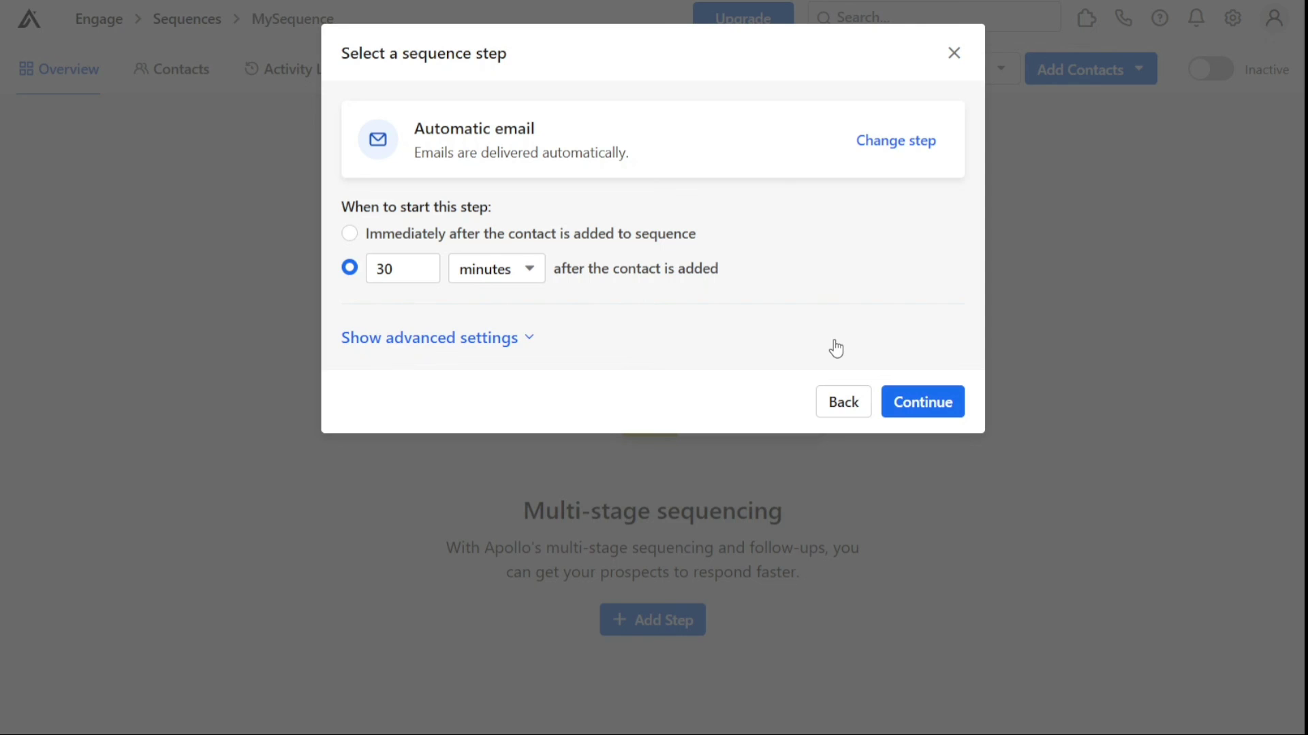
click(528, 340)
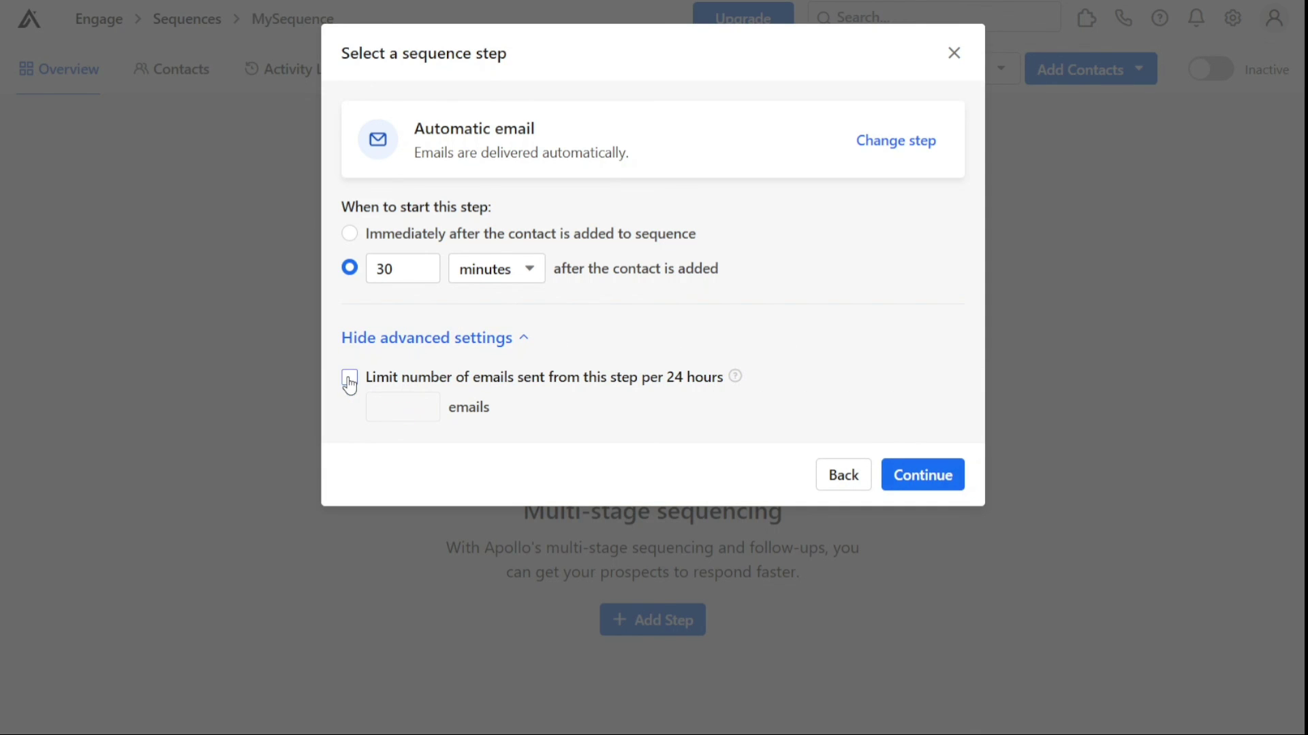
click(525, 340)
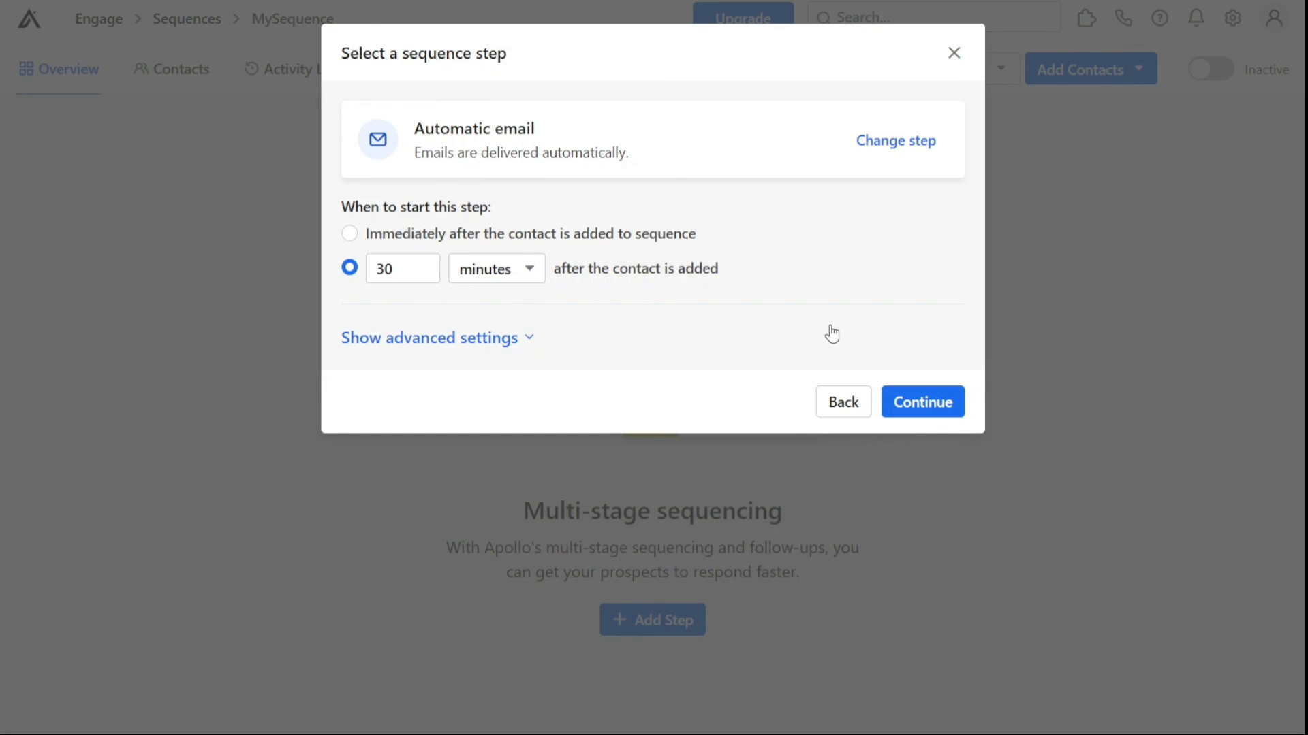
click(928, 402)
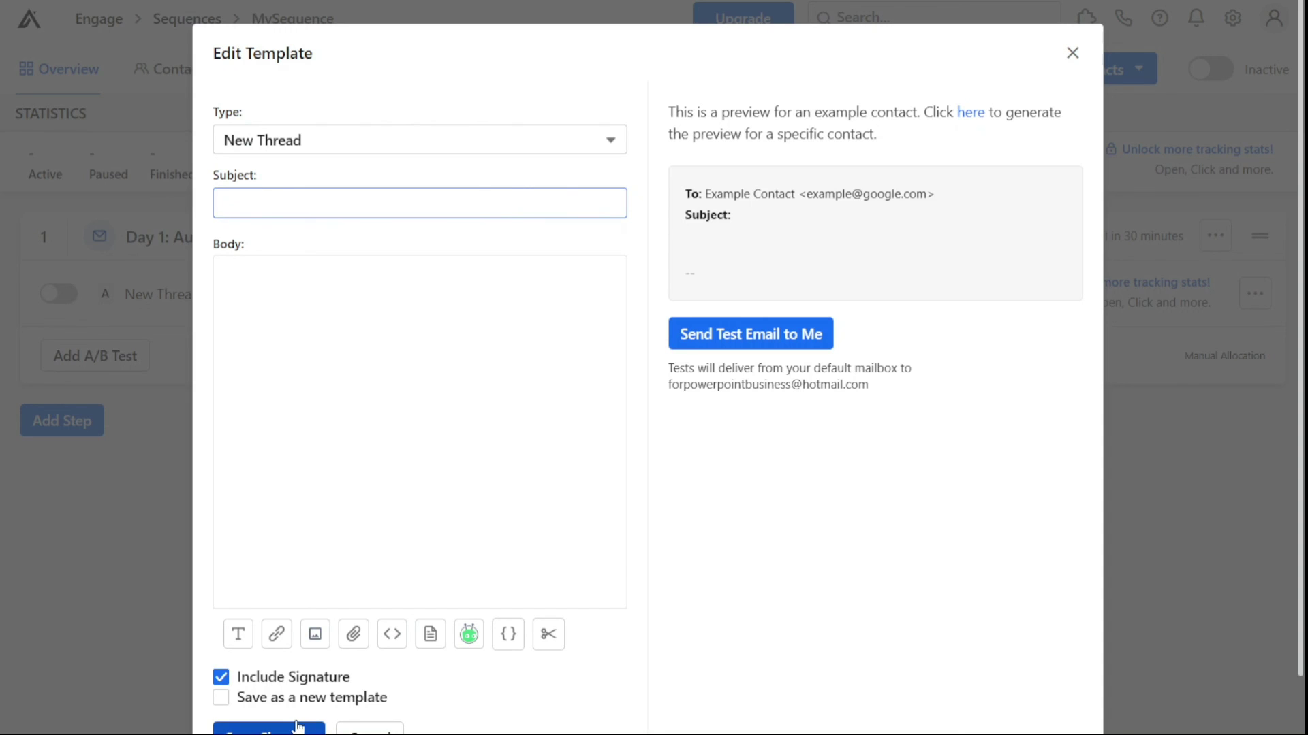
Save the blank Day 1 email template without a subject or body.
click(1074, 54)
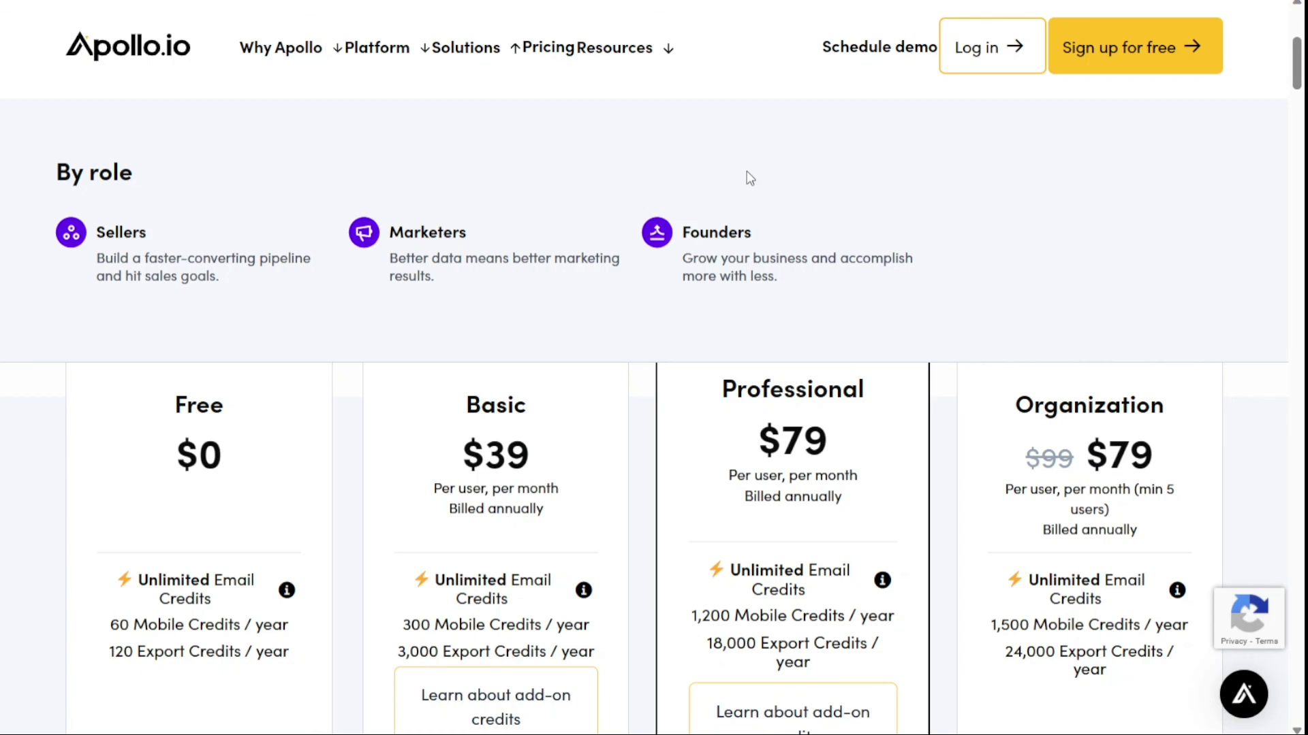
Scroll the pricing page down to each plan's feature checklist.
scroll(749, 179, down, 10)
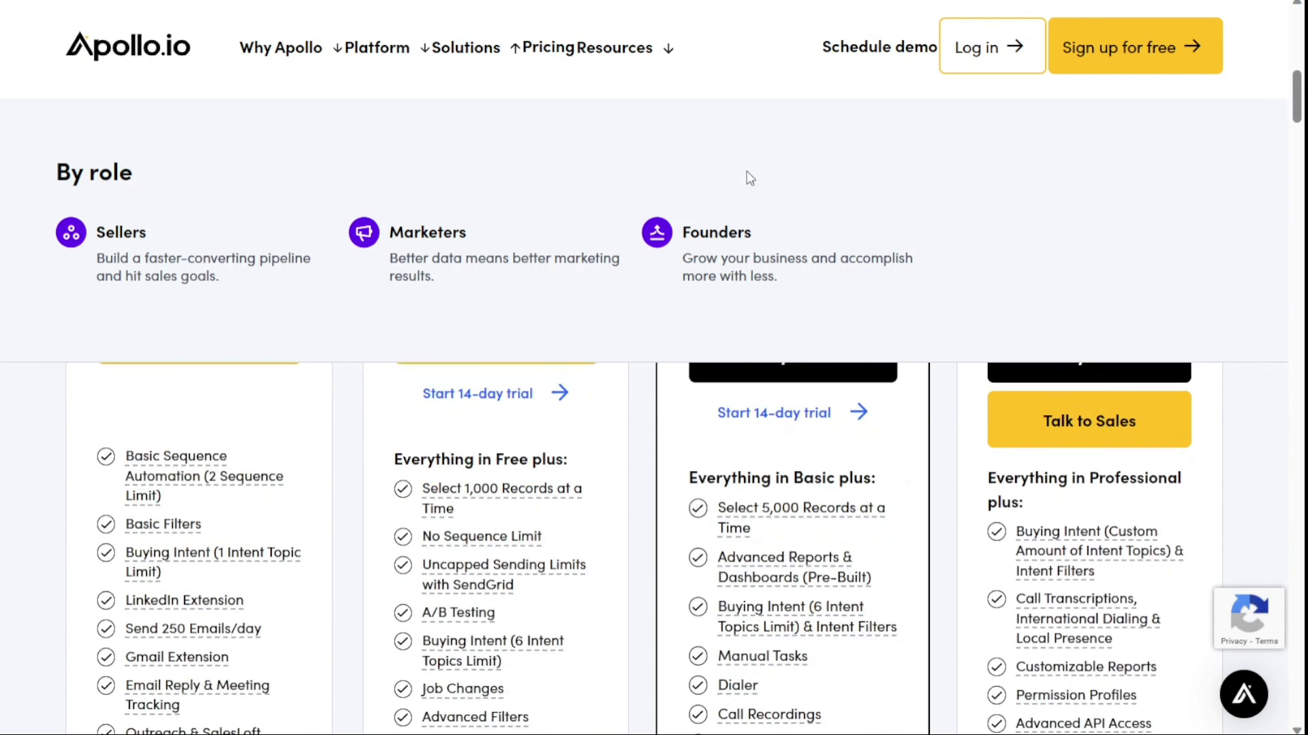